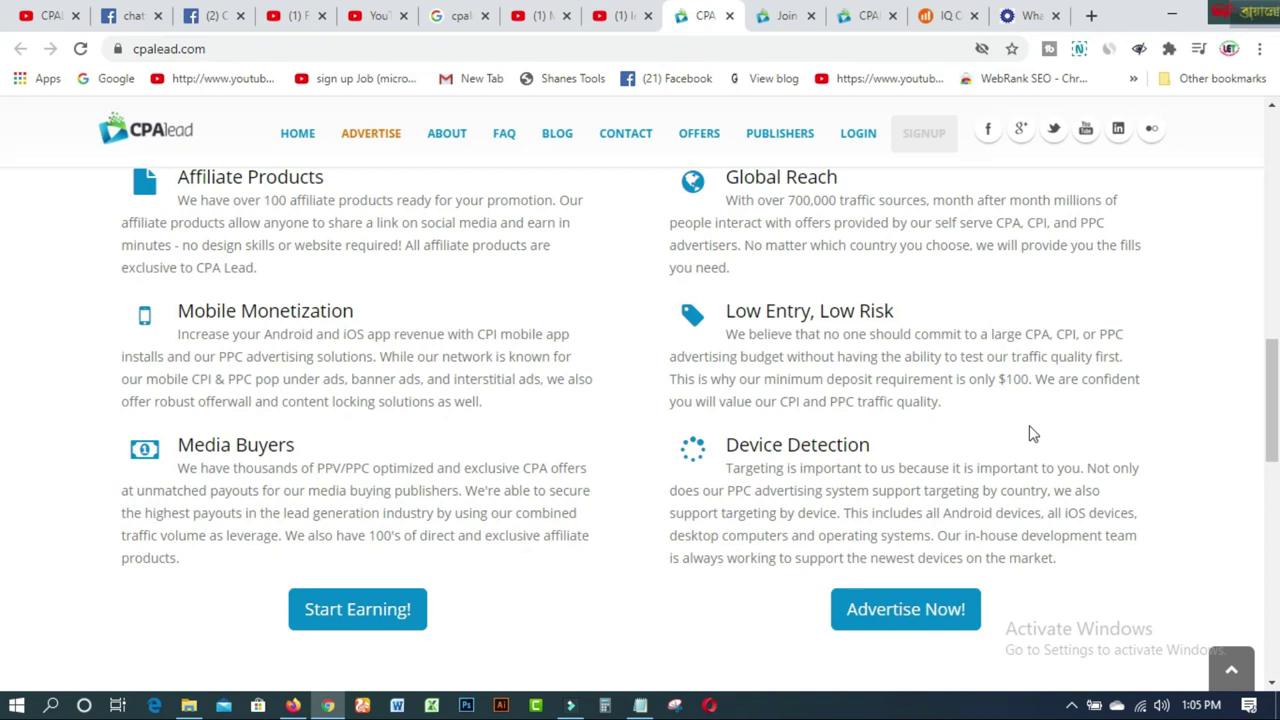
Return to the start of the CPAlead home page and open its sign-up page.
{"action": "scroll", "coordinate": [1028, 428], "scroll_direction": "up", "scroll_amount": 3}
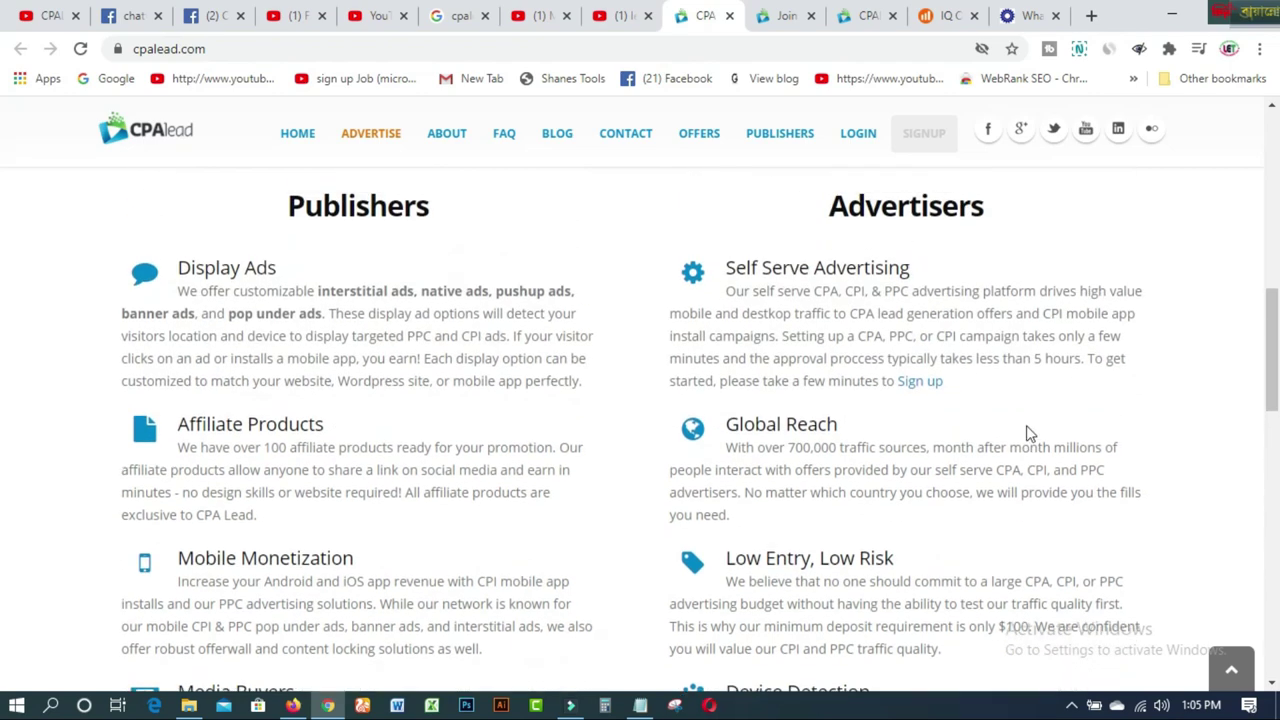
{"action": "scroll", "coordinate": [1028, 428], "scroll_direction": "up", "scroll_amount": 2}
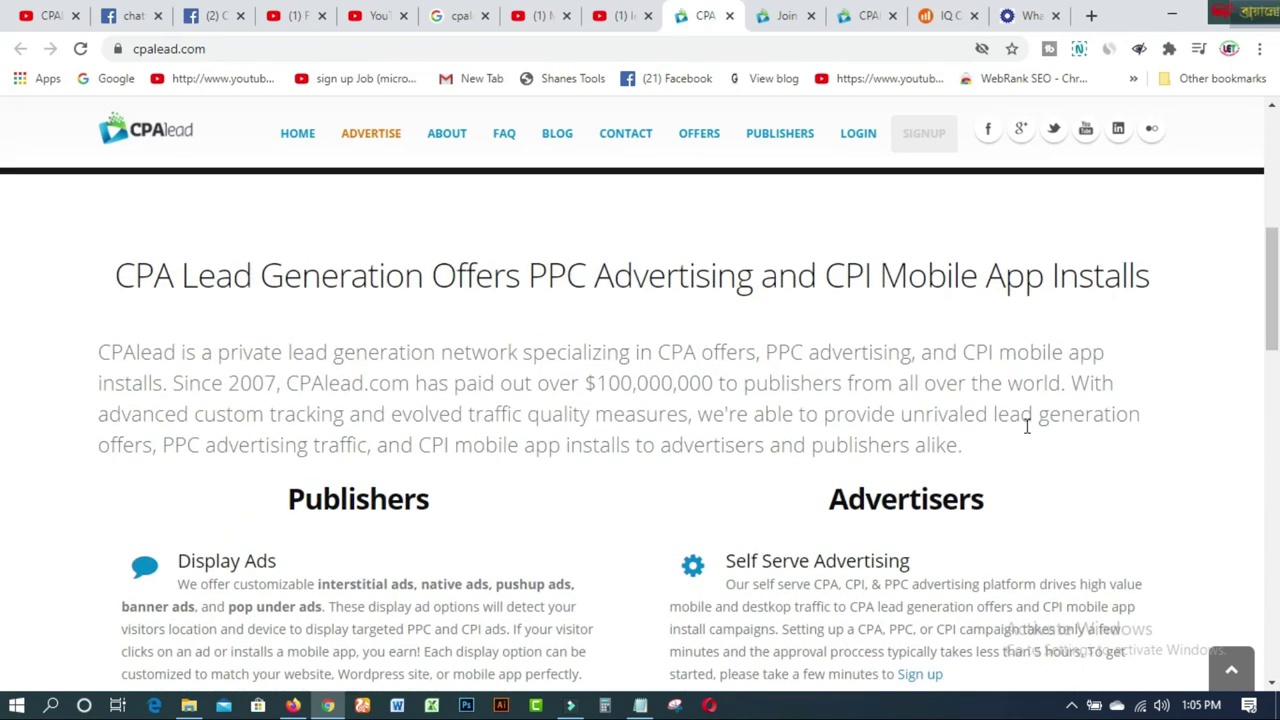
{"action": "scroll", "coordinate": [1030, 434], "scroll_direction": "up", "scroll_amount": 2}
{"action": "scroll", "coordinate": [1030, 434], "scroll_direction": "up", "scroll_amount": 3}
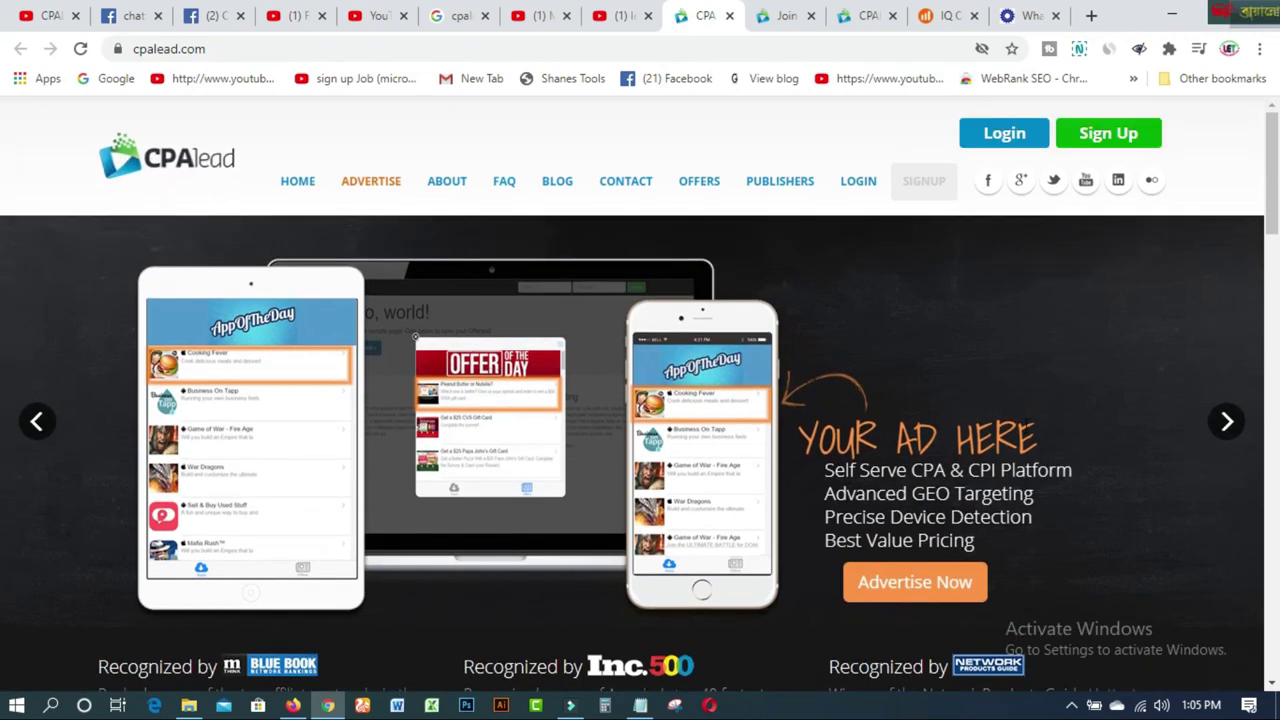
{"action": "left_click", "coordinate": [1107, 145]}
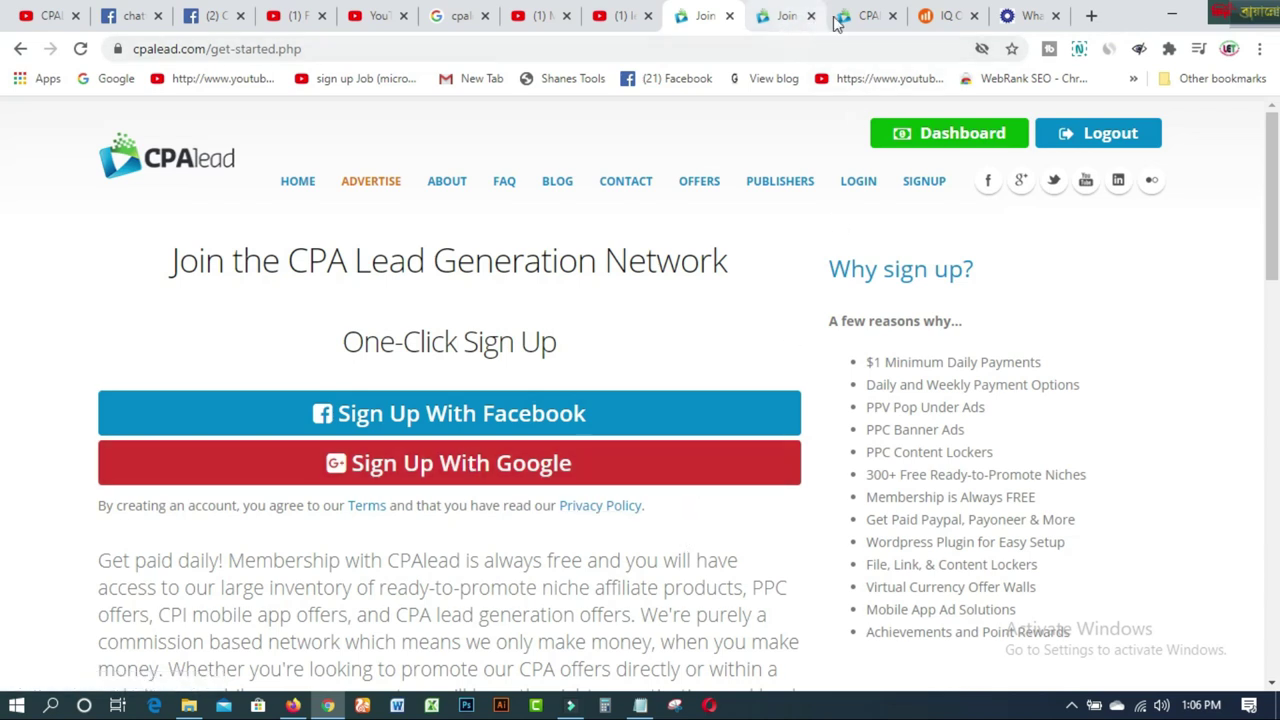
Switch to the signed-in CPAlead account, view its dashboard overview and open the account settings.
{"action": "left_click", "coordinate": [866, 17]}
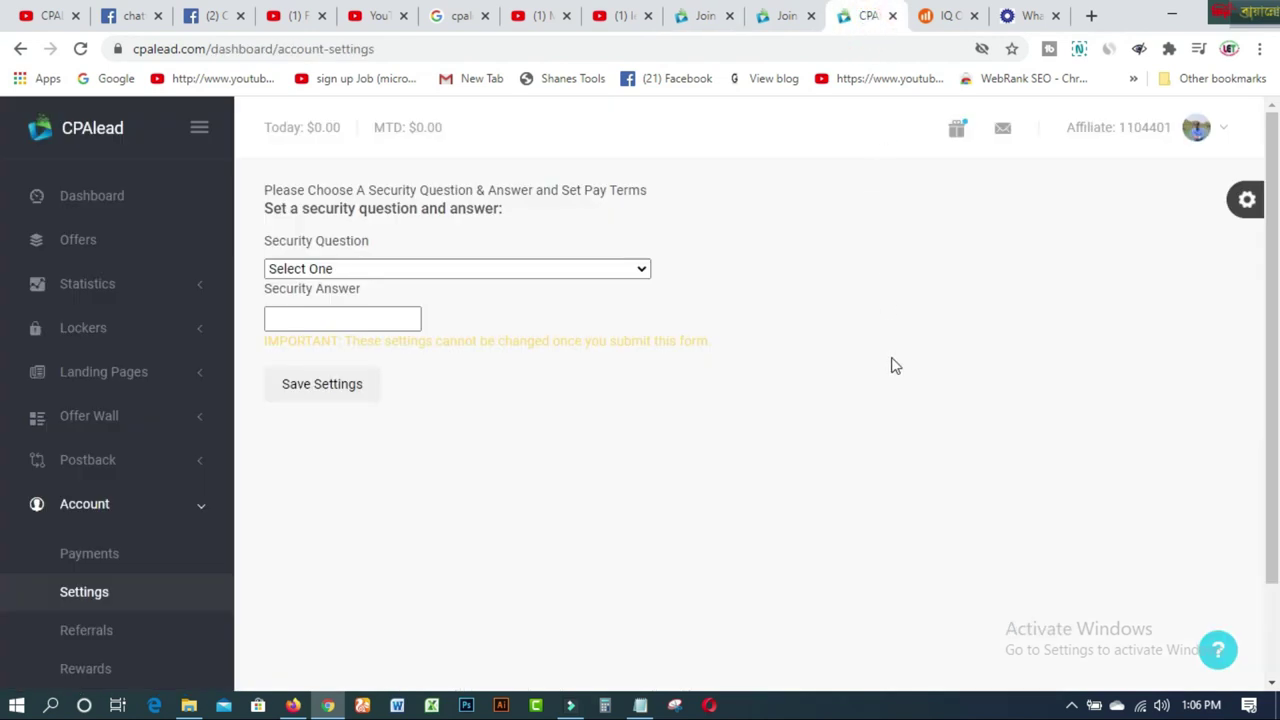
{"action": "left_click", "coordinate": [76, 197]}
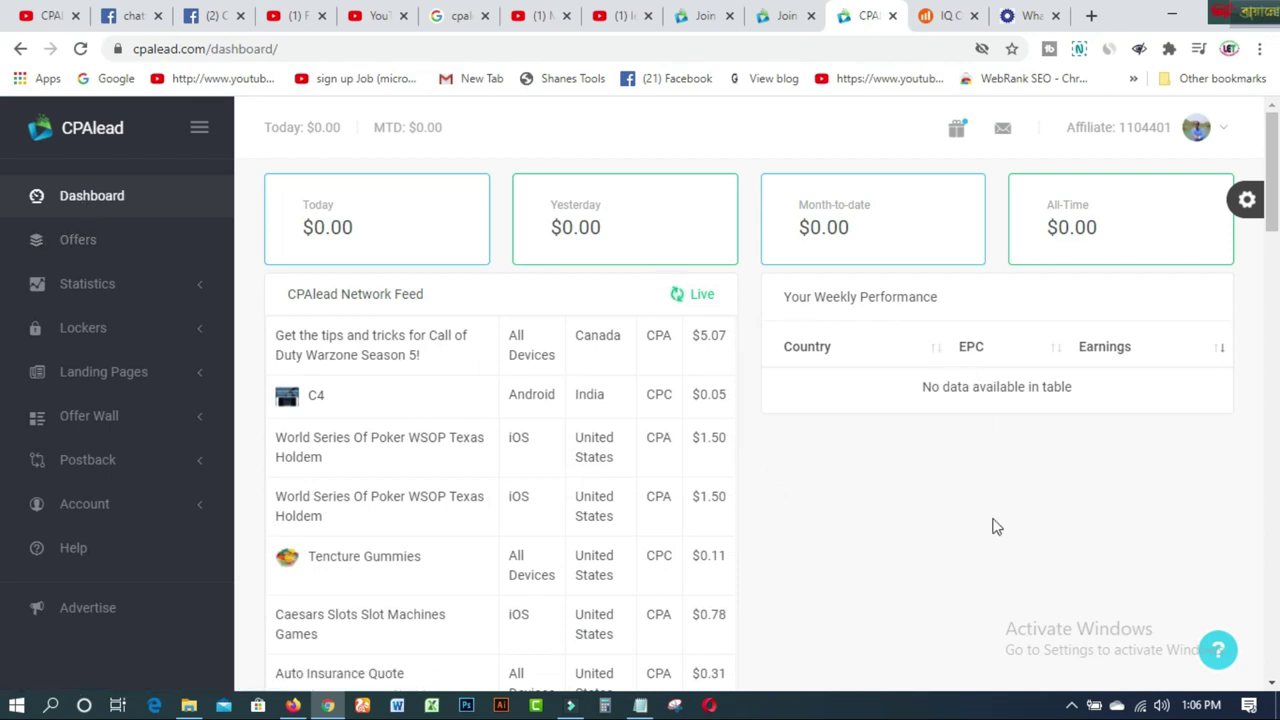
{"action": "left_click", "coordinate": [1221, 135]}
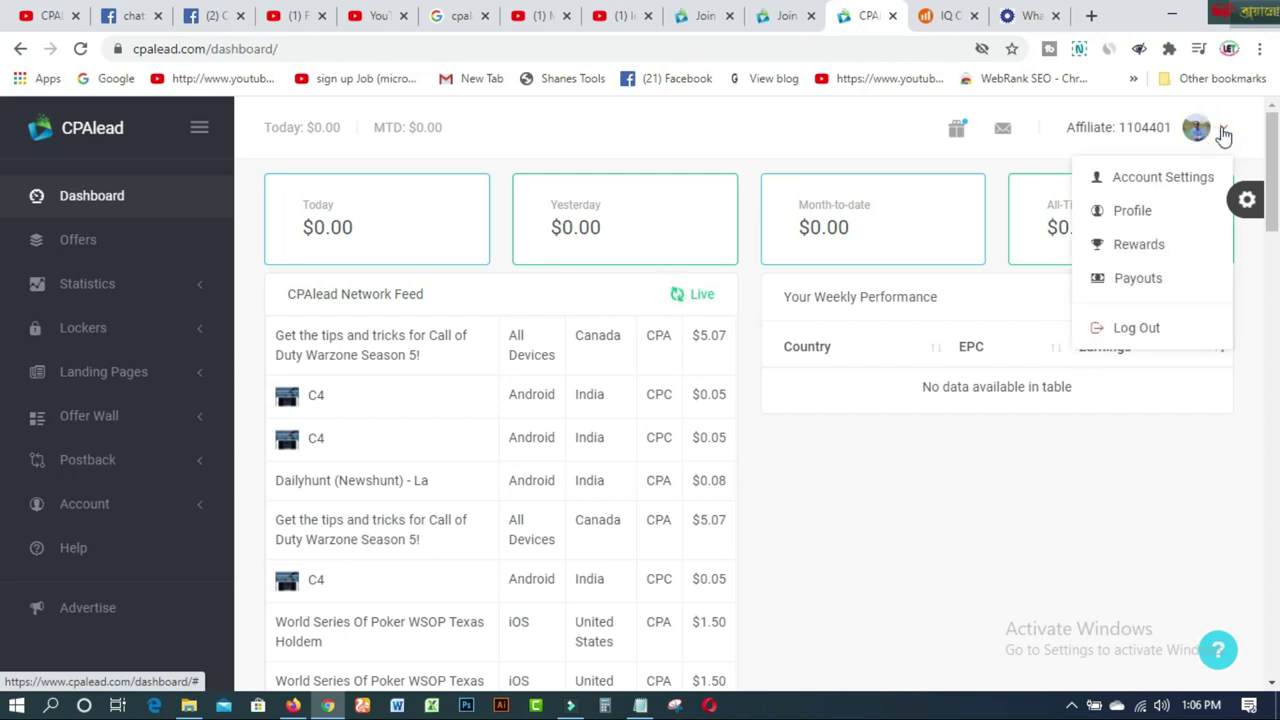
{"action": "left_click", "coordinate": [1172, 182]}
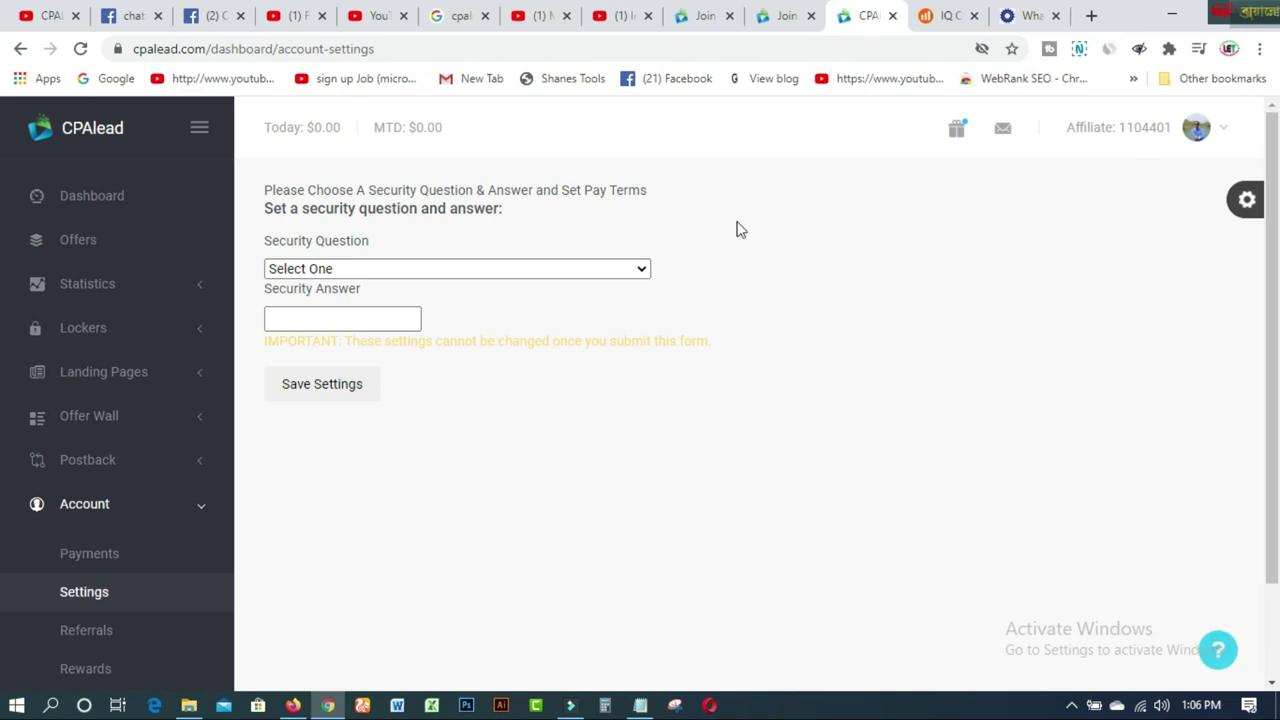
Select "What is your oldest child's nickname?" as the security question and activate the security answer field.
{"action": "left_click", "coordinate": [640, 268]}
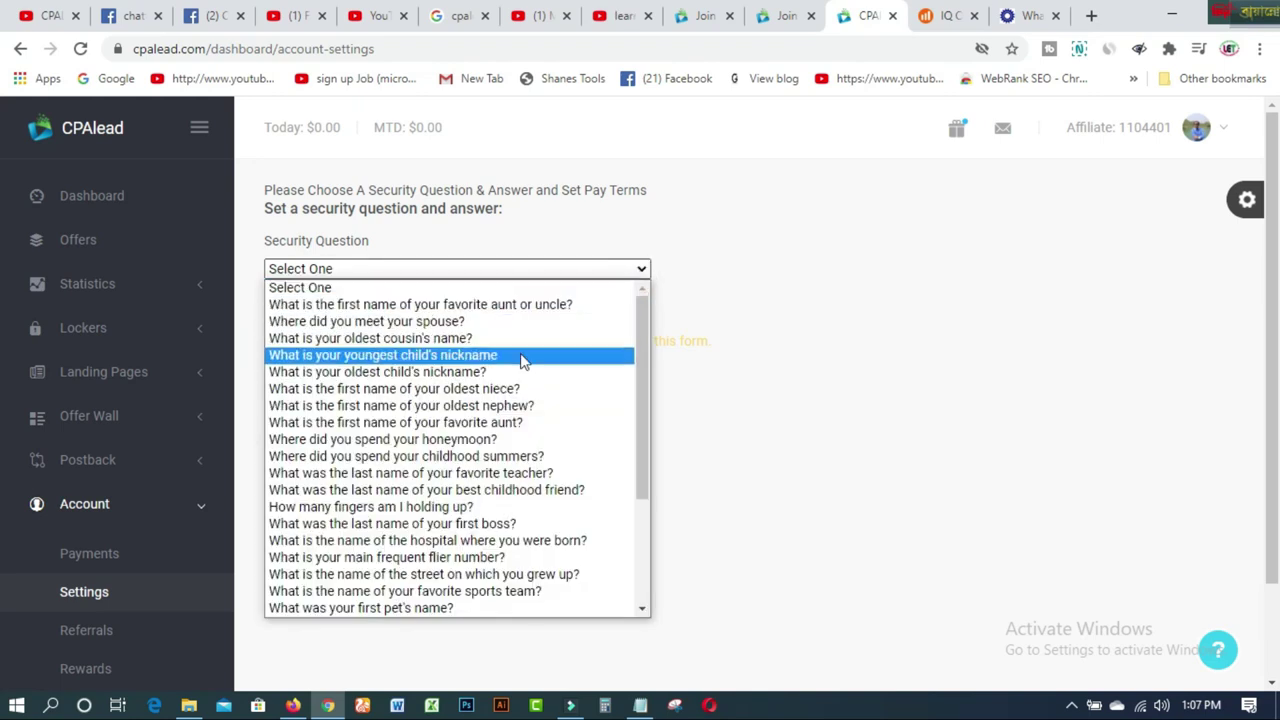
{"action": "left_click", "coordinate": [466, 372]}
{"action": "left_click", "coordinate": [361, 324]}
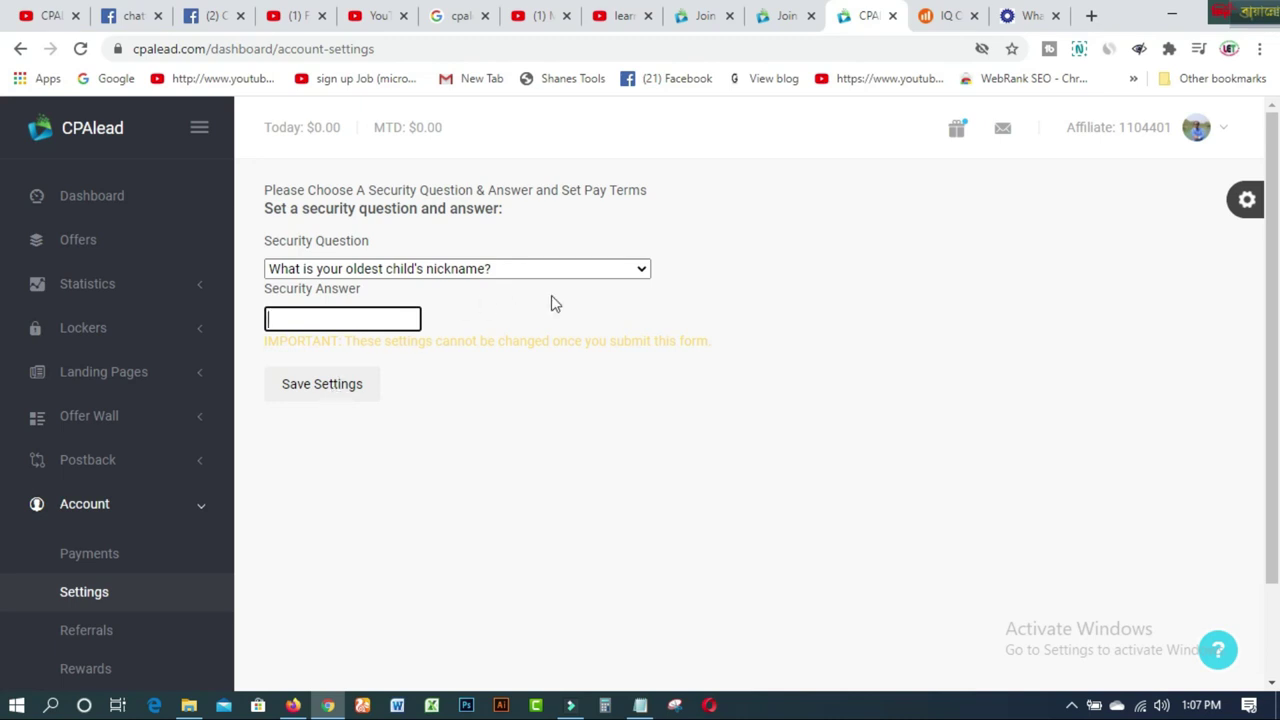
Open the affiliate's profile page and review the lifetime earnings, country, rank and rewards progress.
{"action": "left_click", "coordinate": [1222, 132]}
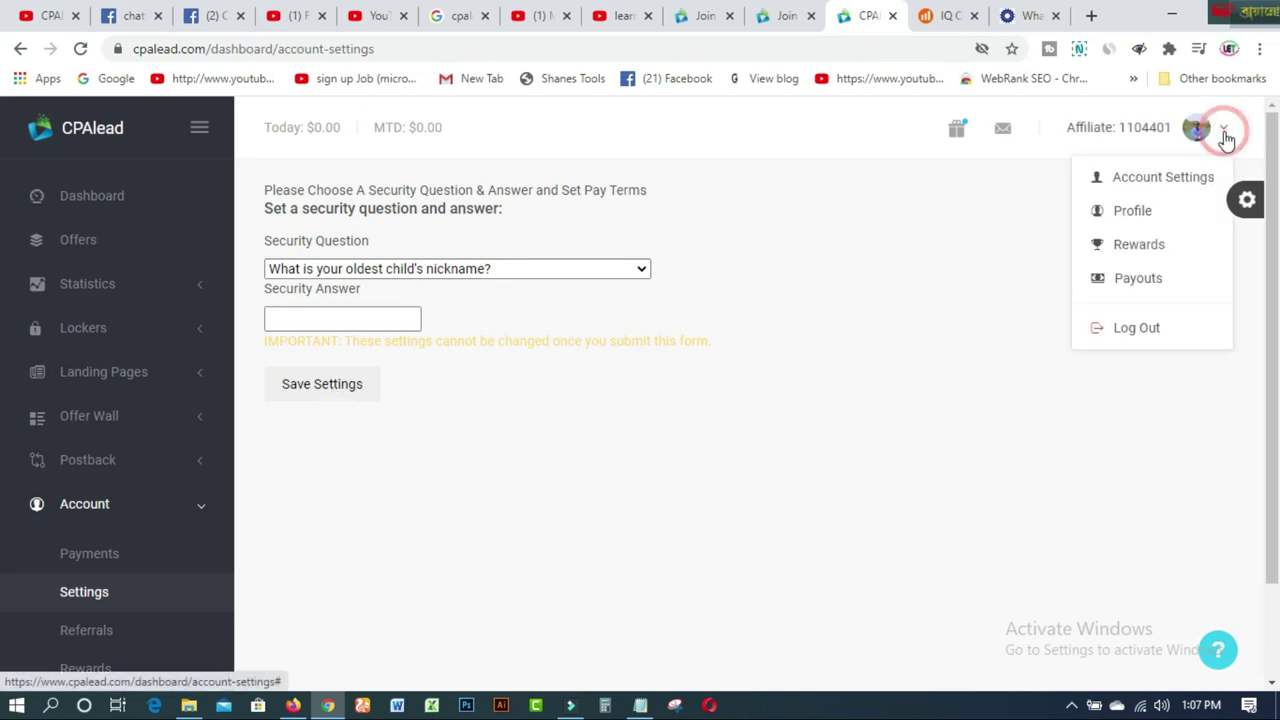
{"action": "left_click", "coordinate": [1174, 213]}
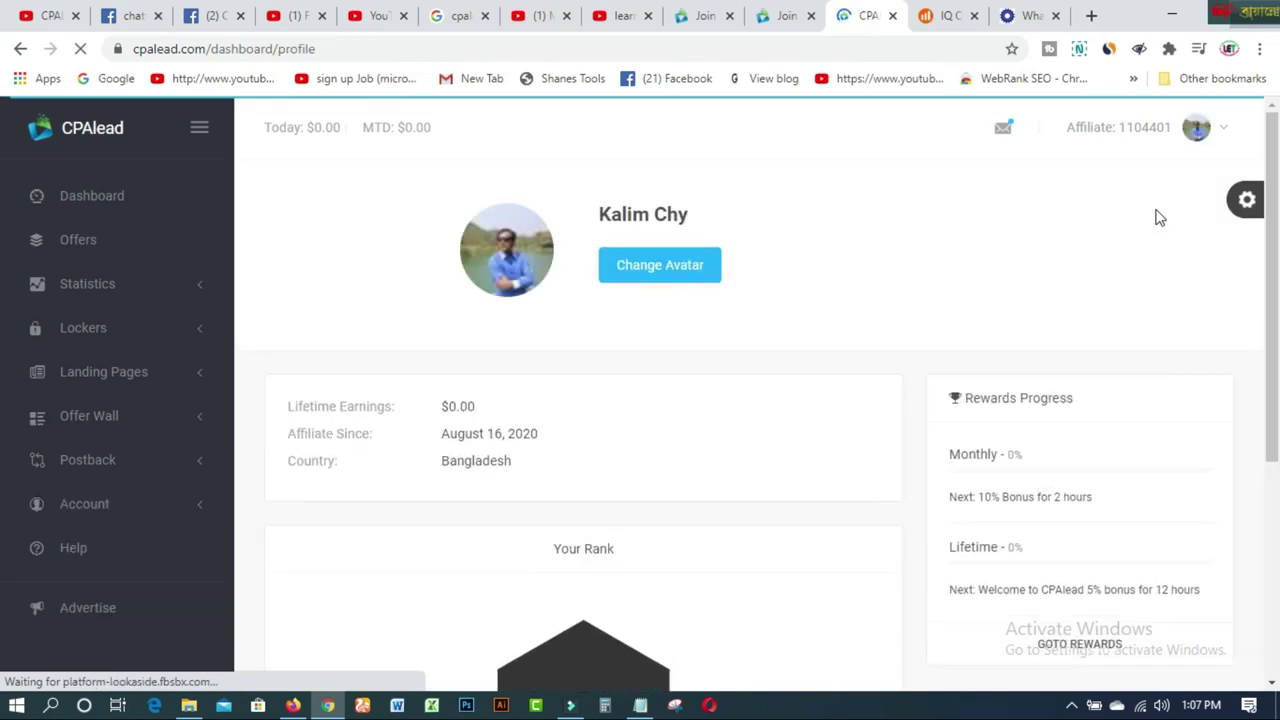
{"action": "scroll", "coordinate": [716, 414], "scroll_direction": "down", "scroll_amount": 1}
{"action": "scroll", "coordinate": [716, 414], "scroll_direction": "down", "scroll_amount": 2}
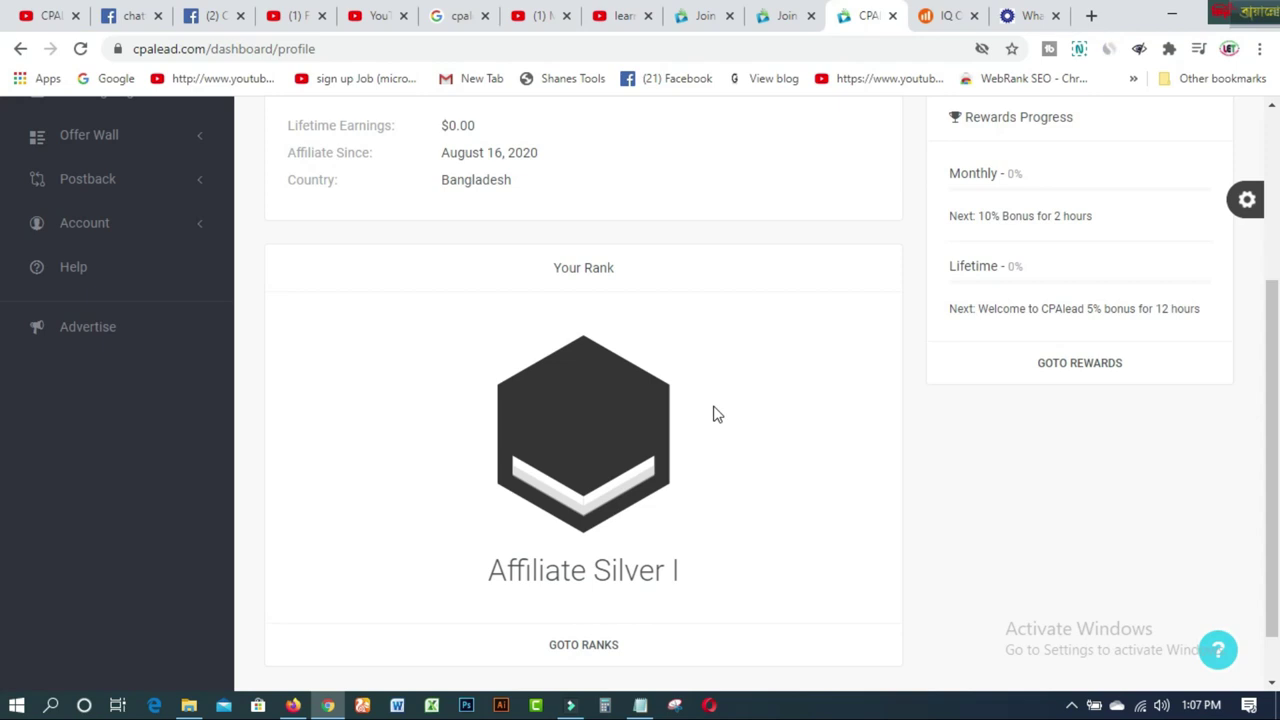
{"action": "scroll", "coordinate": [716, 414], "scroll_direction": "up", "scroll_amount": 2}
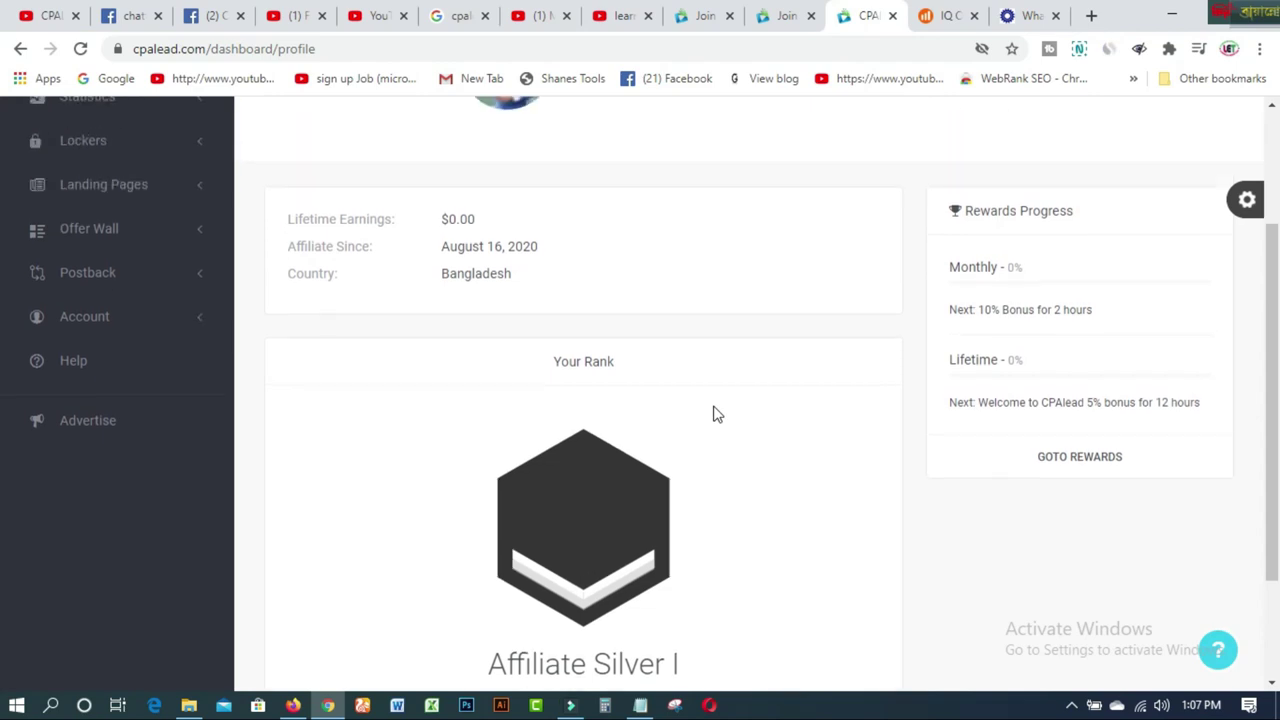
{"action": "scroll", "coordinate": [716, 414], "scroll_direction": "up", "scroll_amount": 1}
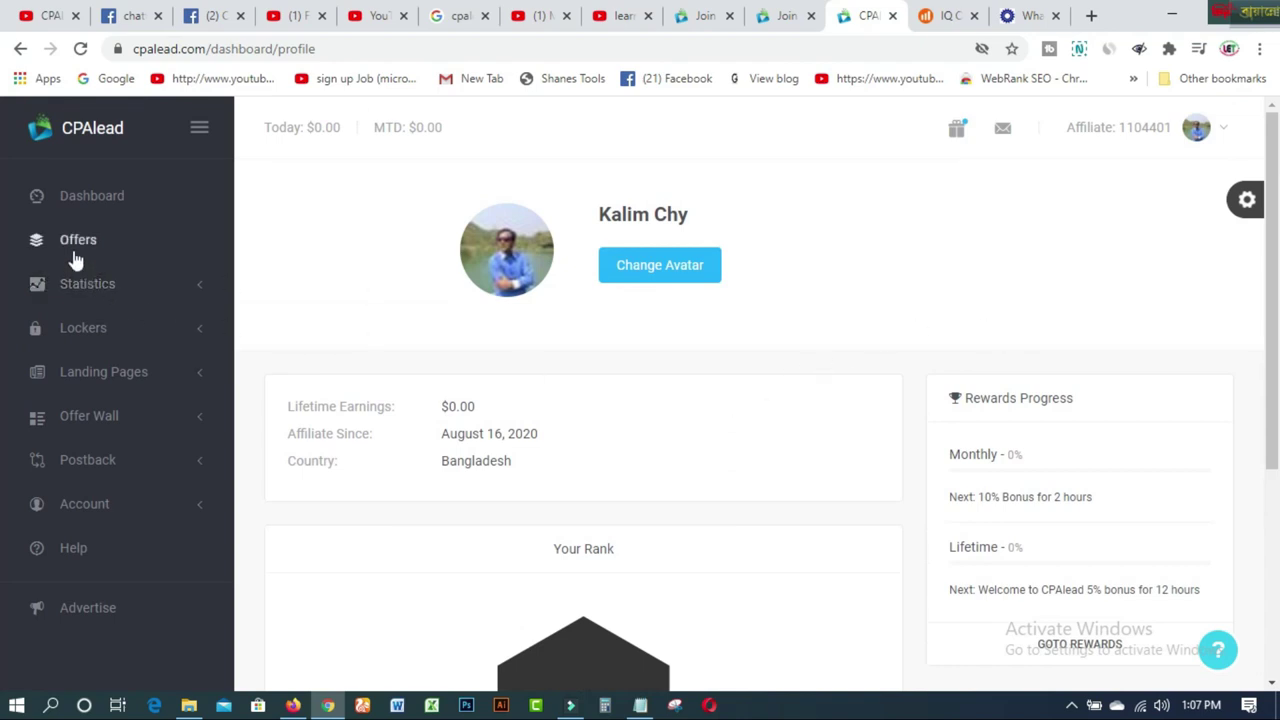
Open the Offers list and review the device, type, country, cap and payout of the highest-ranked United States offers.
{"action": "left_click", "coordinate": [78, 246]}
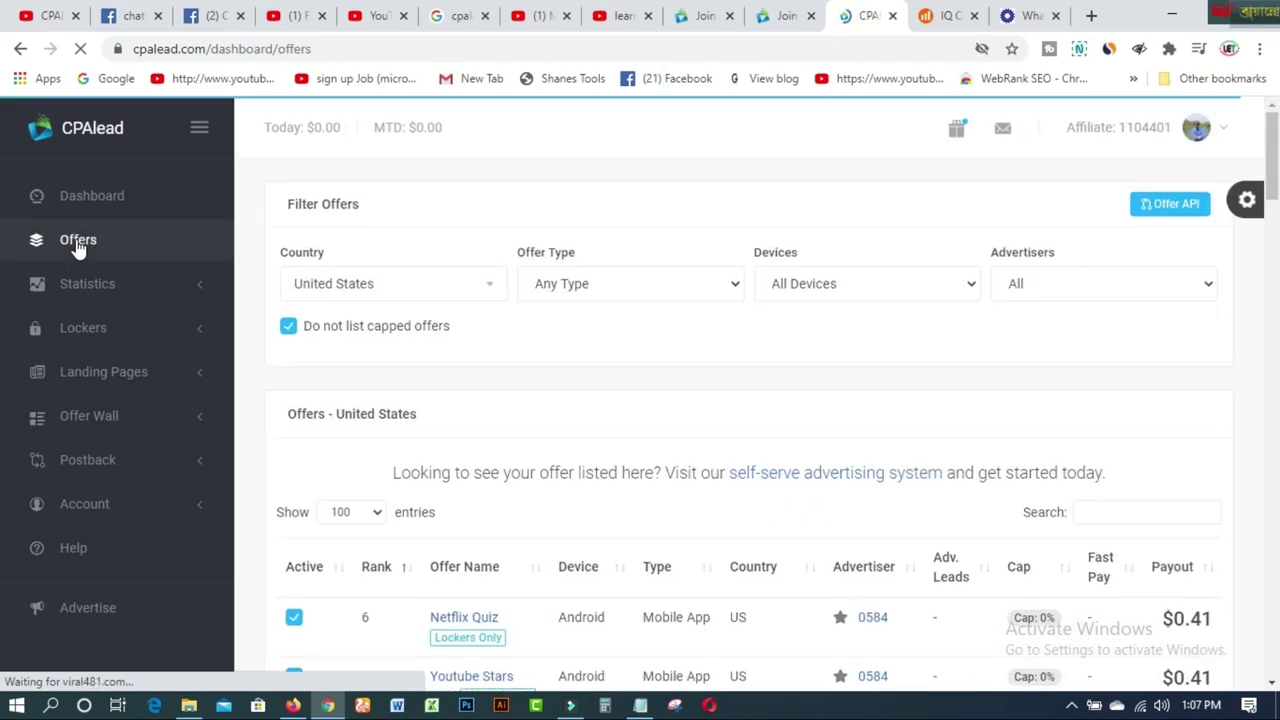
{"action": "scroll", "coordinate": [930, 540], "scroll_direction": "down", "scroll_amount": 2}
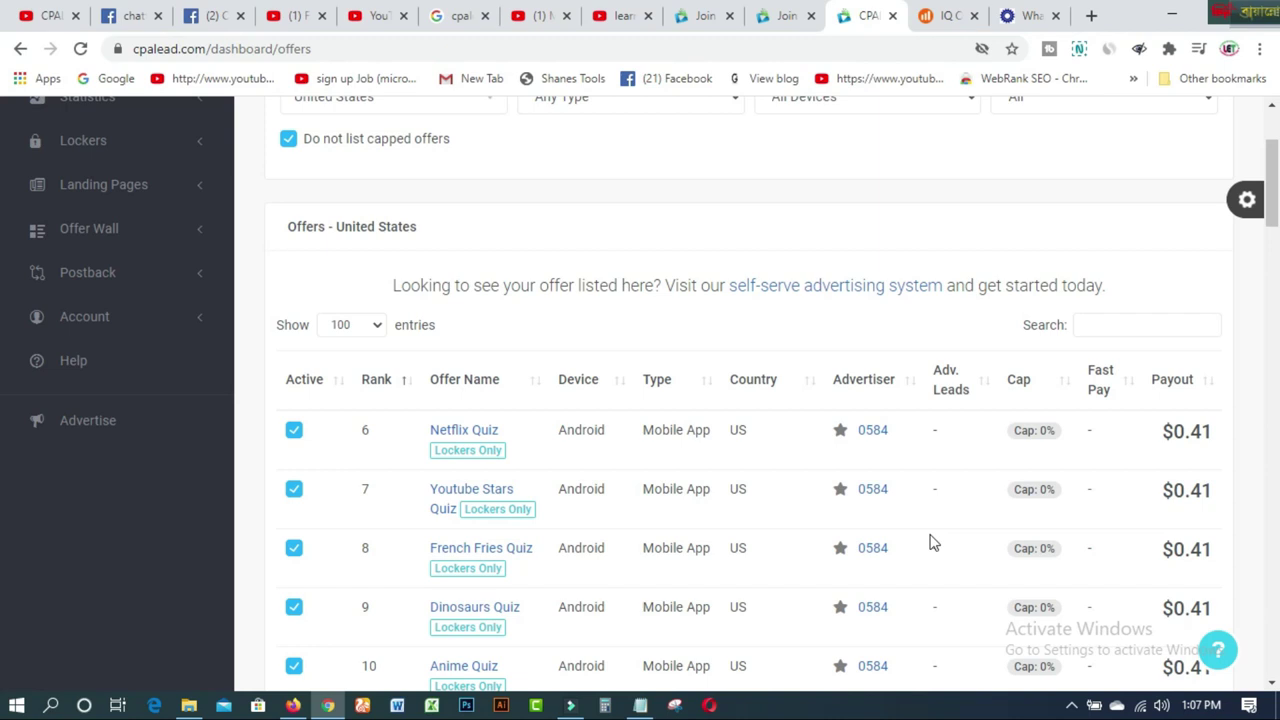
{"action": "scroll", "coordinate": [934, 543], "scroll_direction": "down", "scroll_amount": 1}
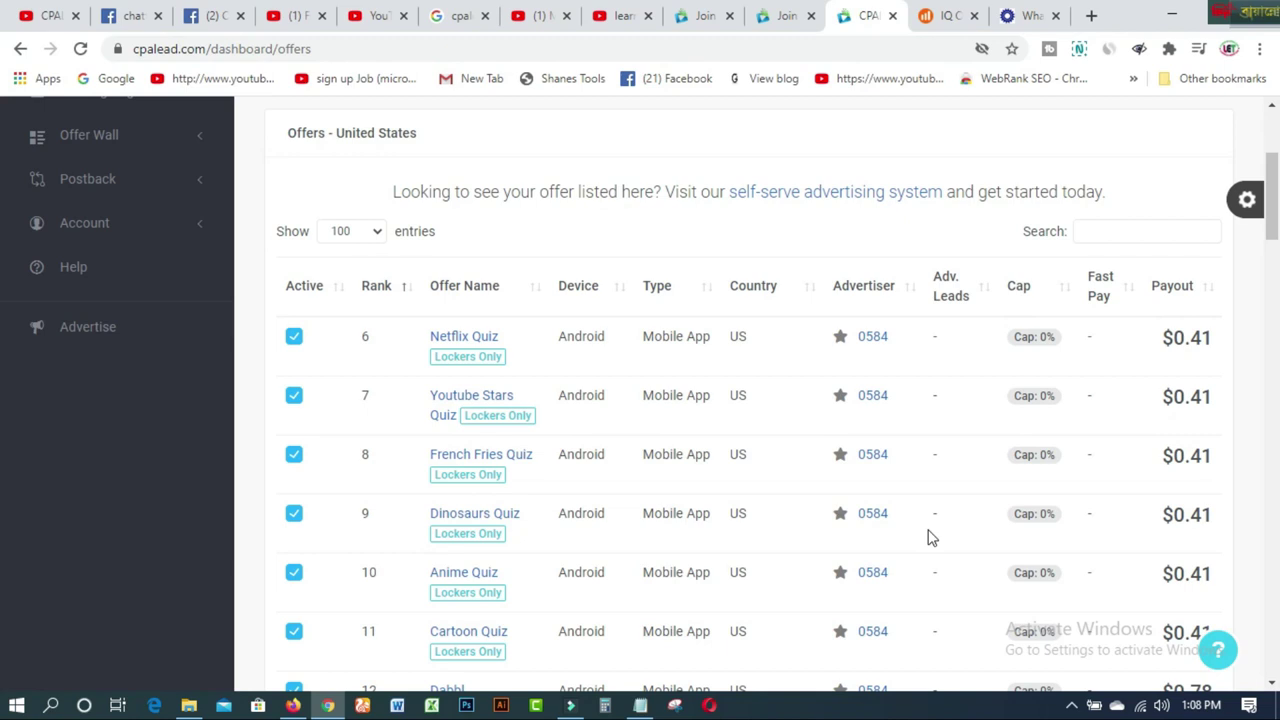
{"action": "scroll", "coordinate": [928, 535], "scroll_direction": "down", "scroll_amount": 1}
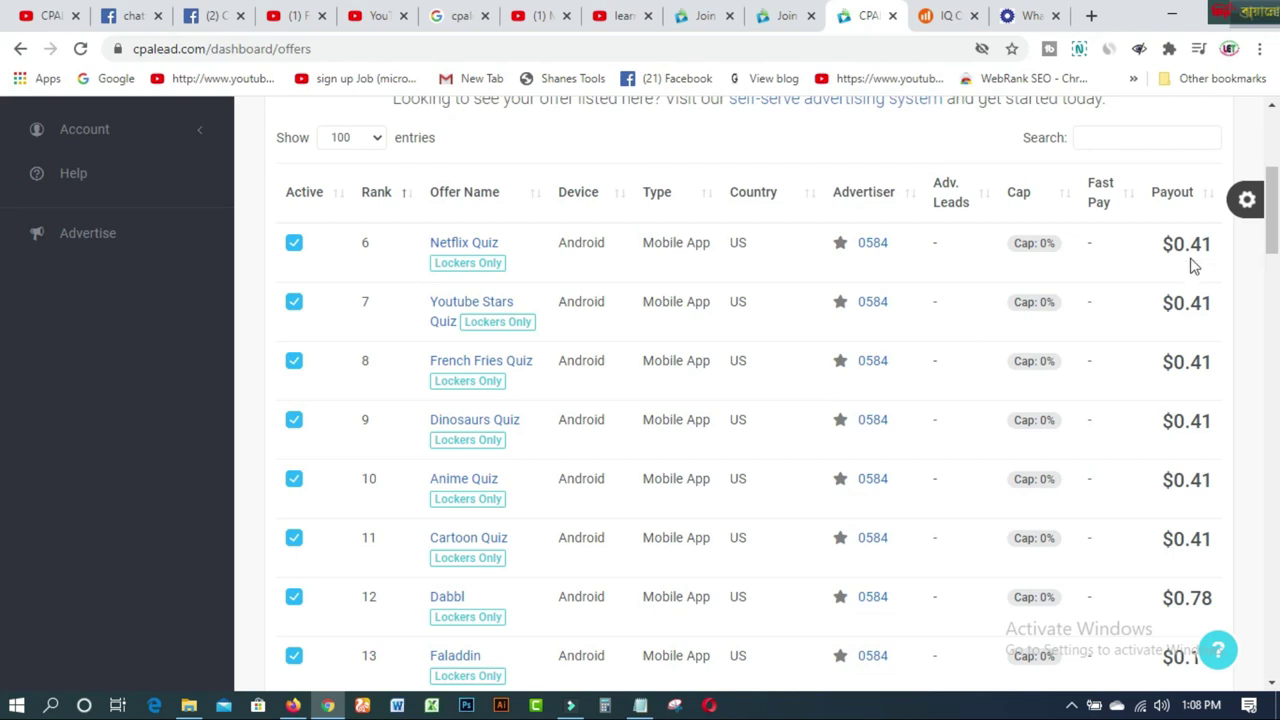
{"action": "scroll", "coordinate": [806, 496], "scroll_direction": "down", "scroll_amount": 2}
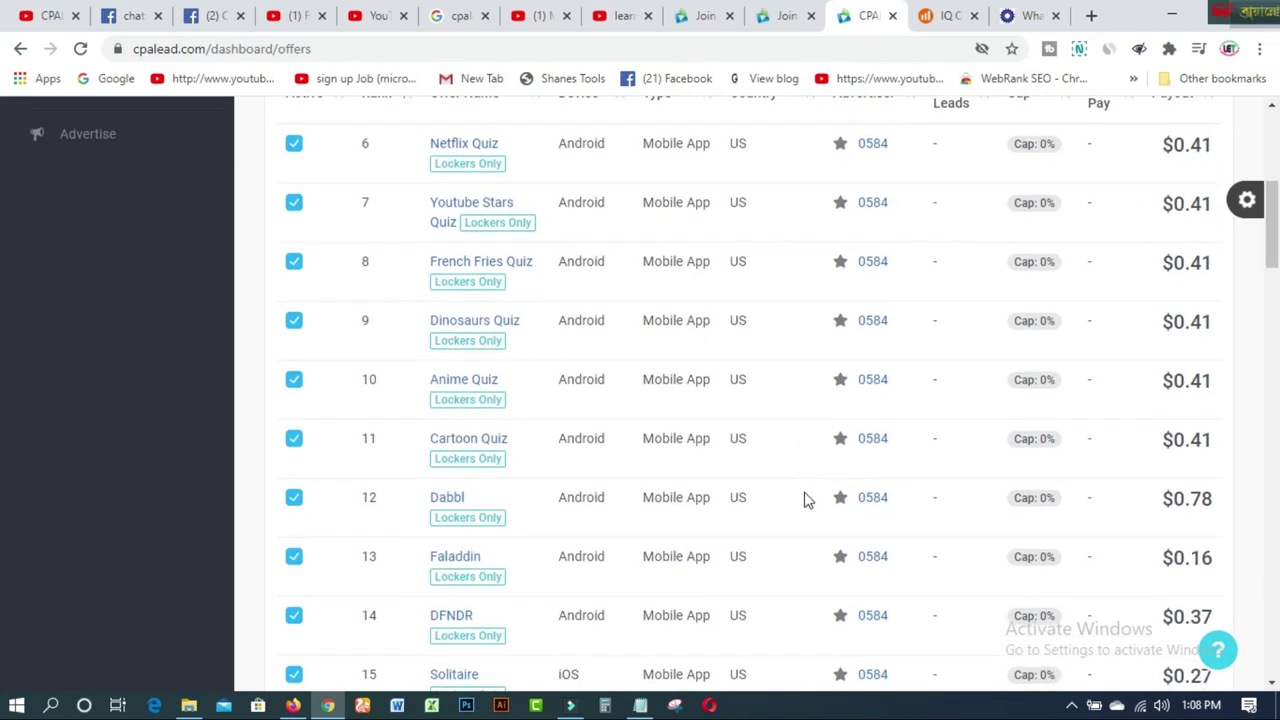
{"action": "scroll", "coordinate": [806, 496], "scroll_direction": "up", "scroll_amount": 2}
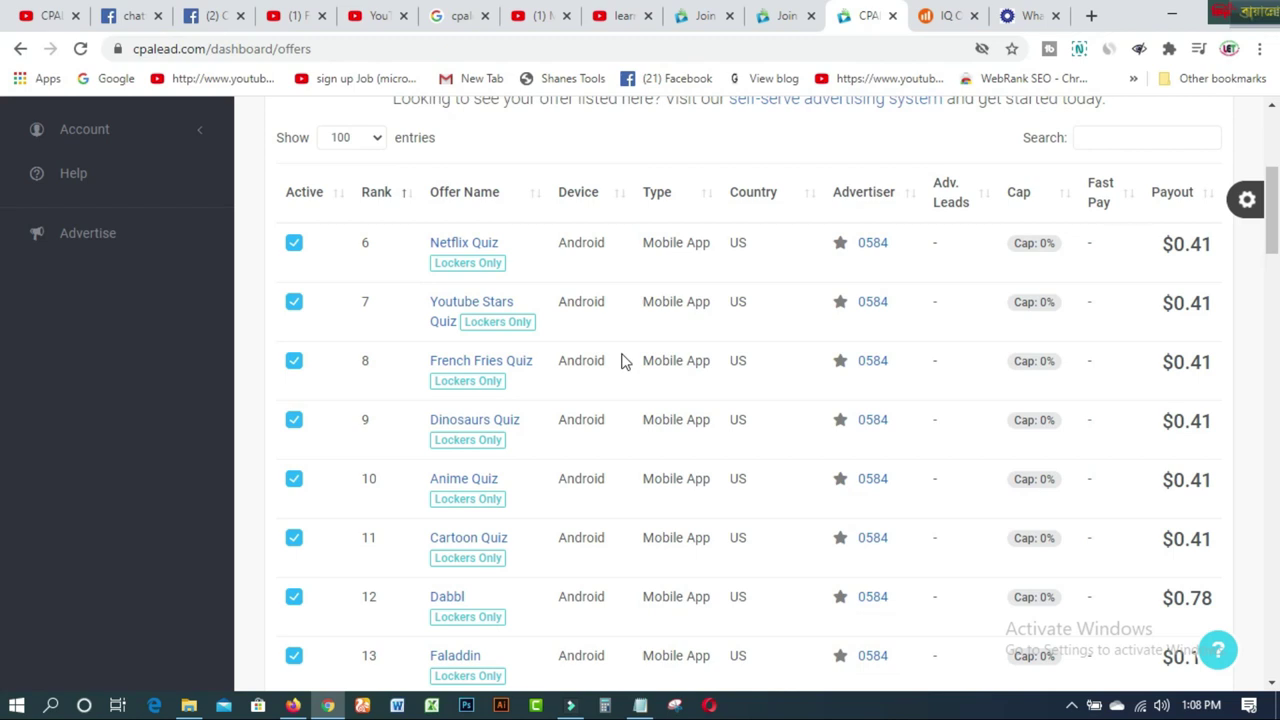
Browse the lower-ranked offers and check which countries the "EARN MONEY FREE" survey offer covers.
{"action": "scroll", "coordinate": [621, 370], "scroll_direction": "down", "scroll_amount": 7}
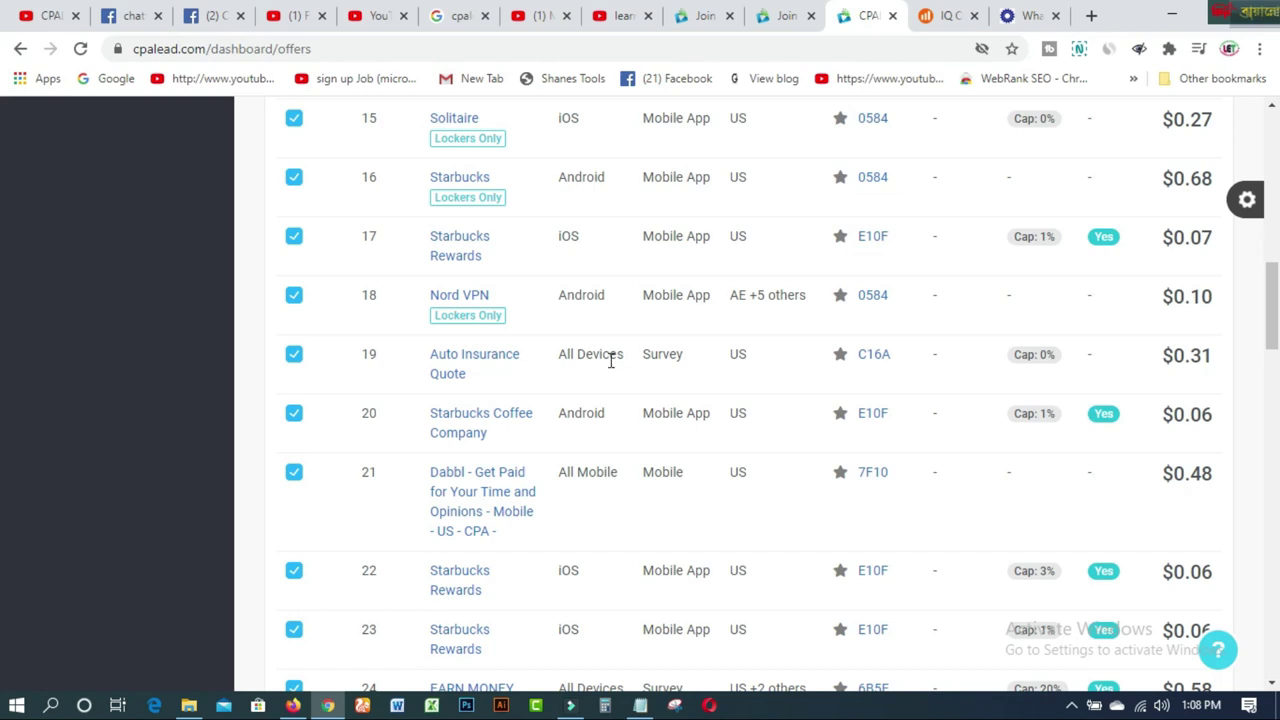
{"action": "scroll", "coordinate": [614, 452], "scroll_direction": "down", "scroll_amount": 1}
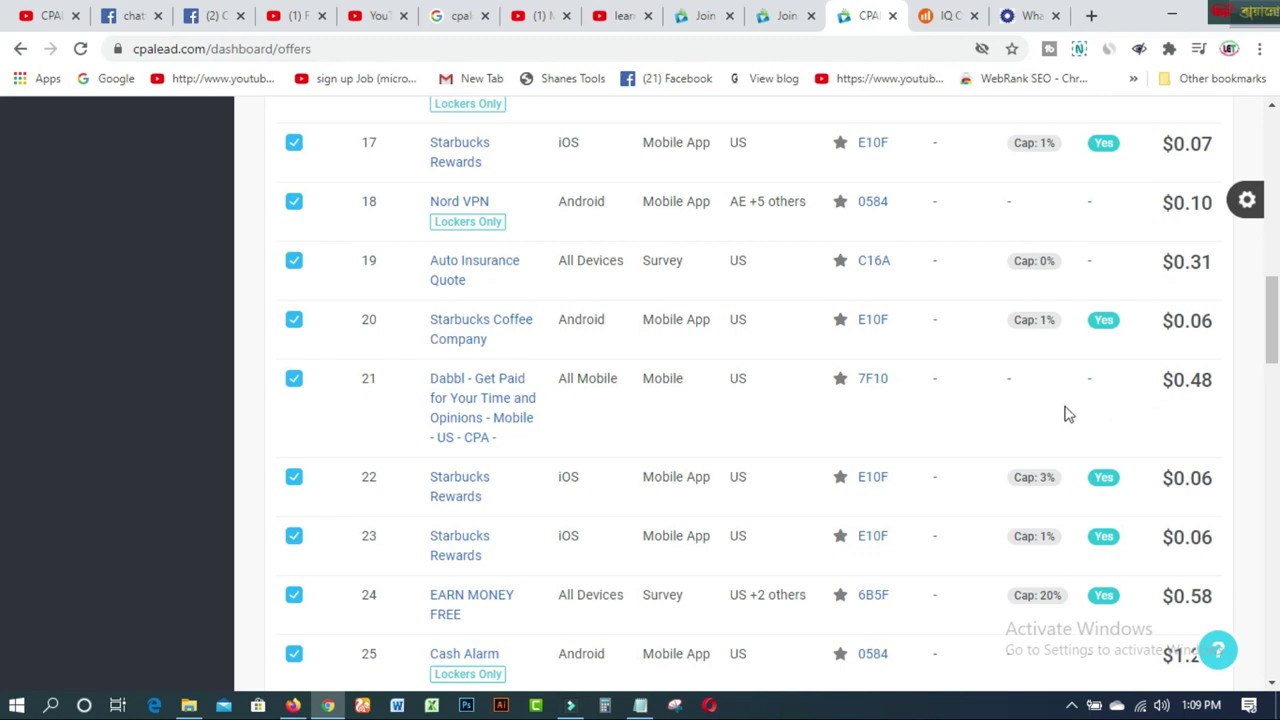
{"action": "scroll", "coordinate": [1030, 418], "scroll_direction": "down", "scroll_amount": 2}
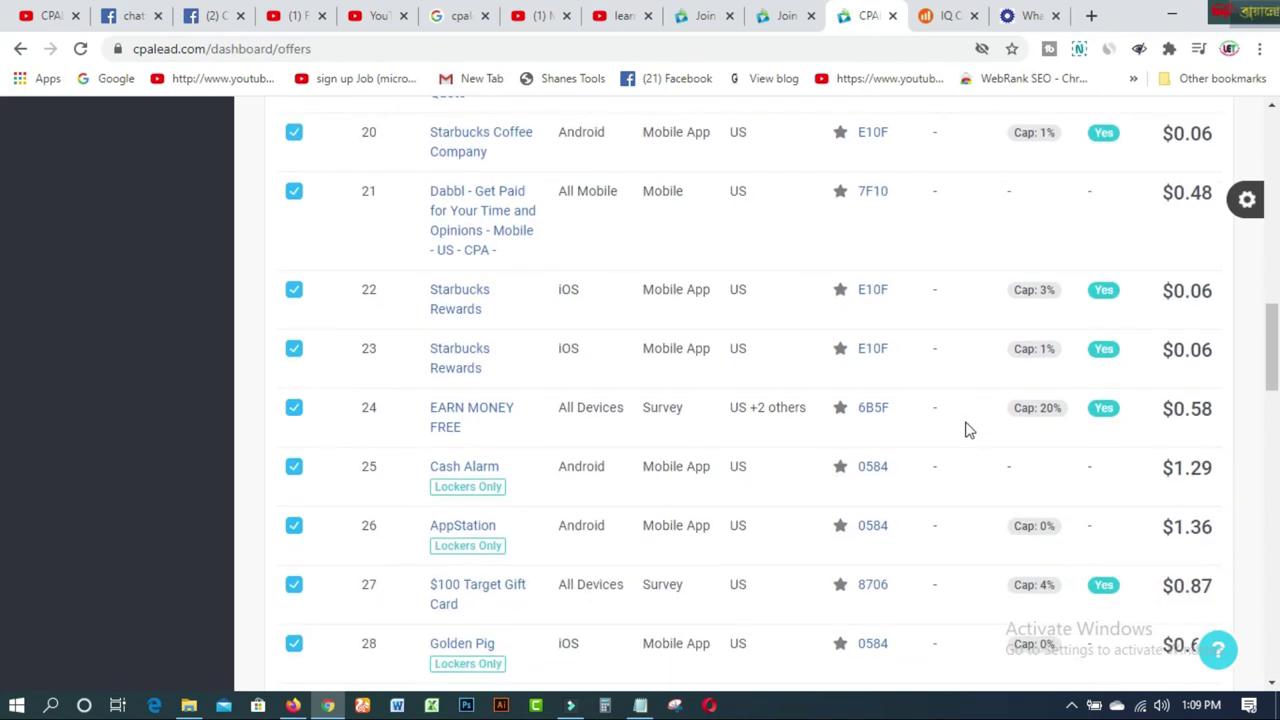
{"action": "scroll", "coordinate": [926, 443], "scroll_direction": "down", "scroll_amount": 1}
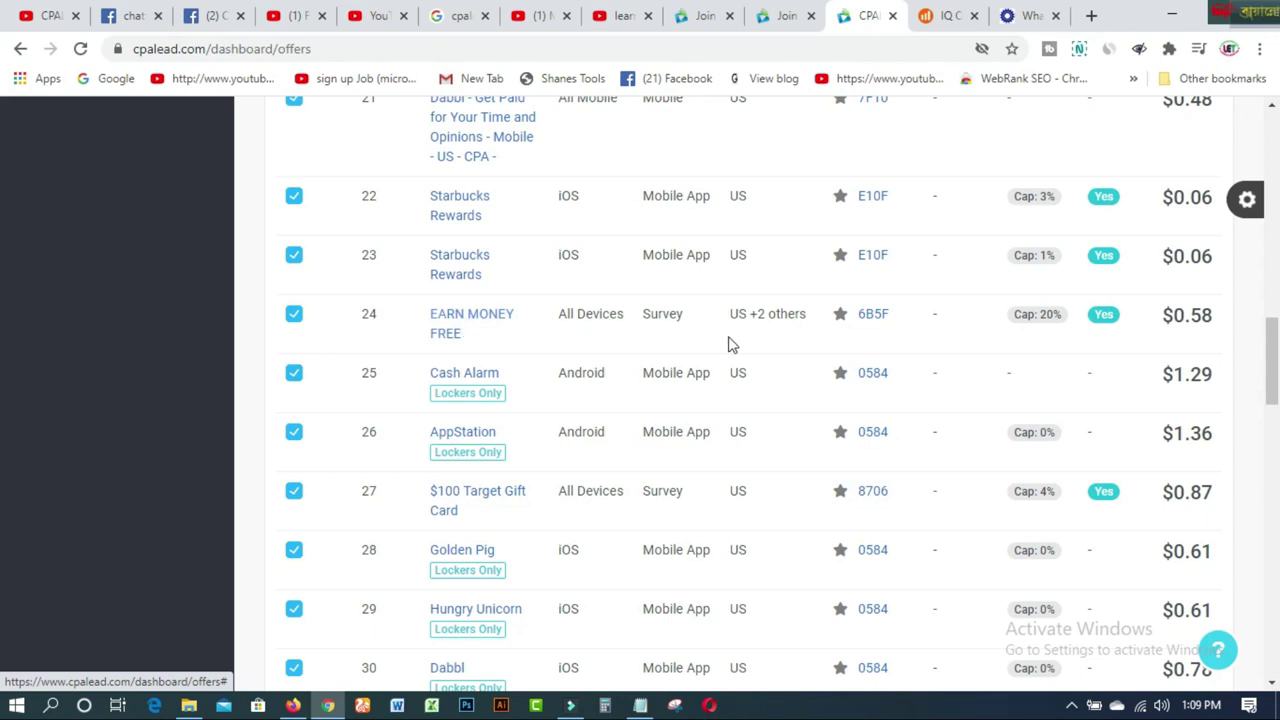
{"action": "mouse_move", "coordinate": [777, 318]}
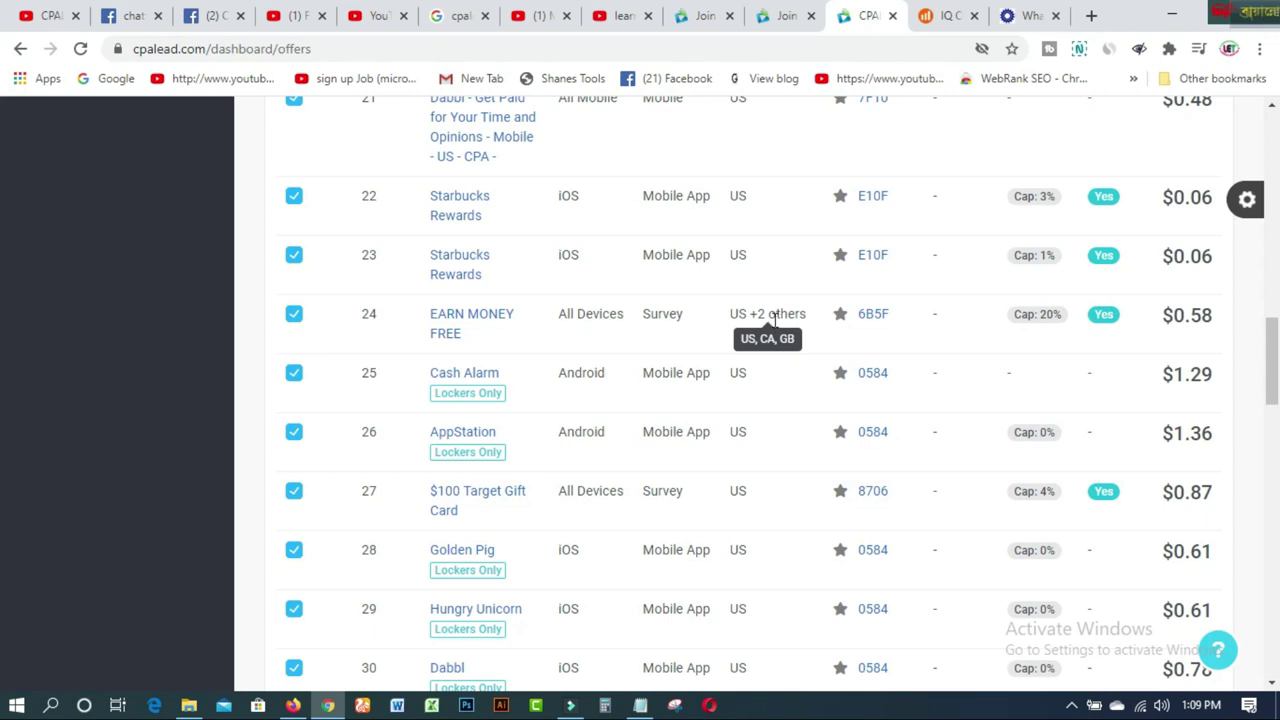
Open the "EARN MONEY FREE" offer link in a new browser tab and switch to that tab.
{"action": "right_click", "coordinate": [482, 322]}
{"action": "left_click", "coordinate": [499, 328]}
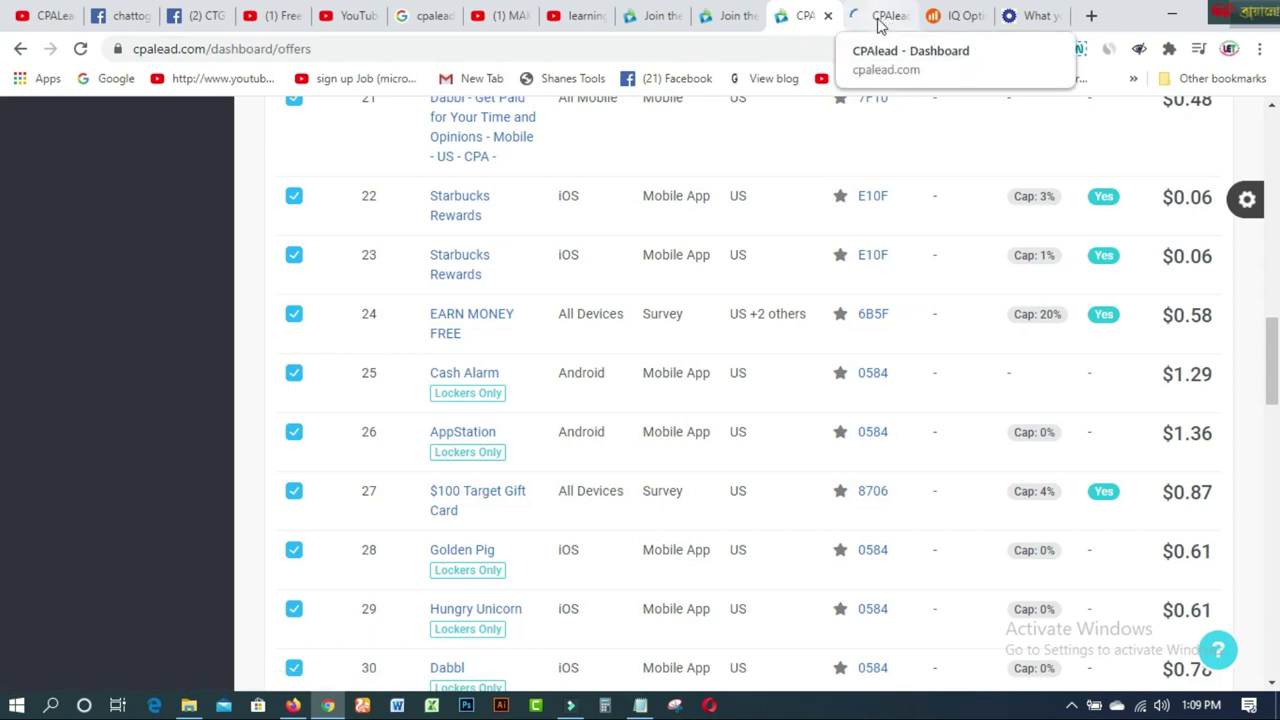
{"action": "left_click", "coordinate": [878, 25]}
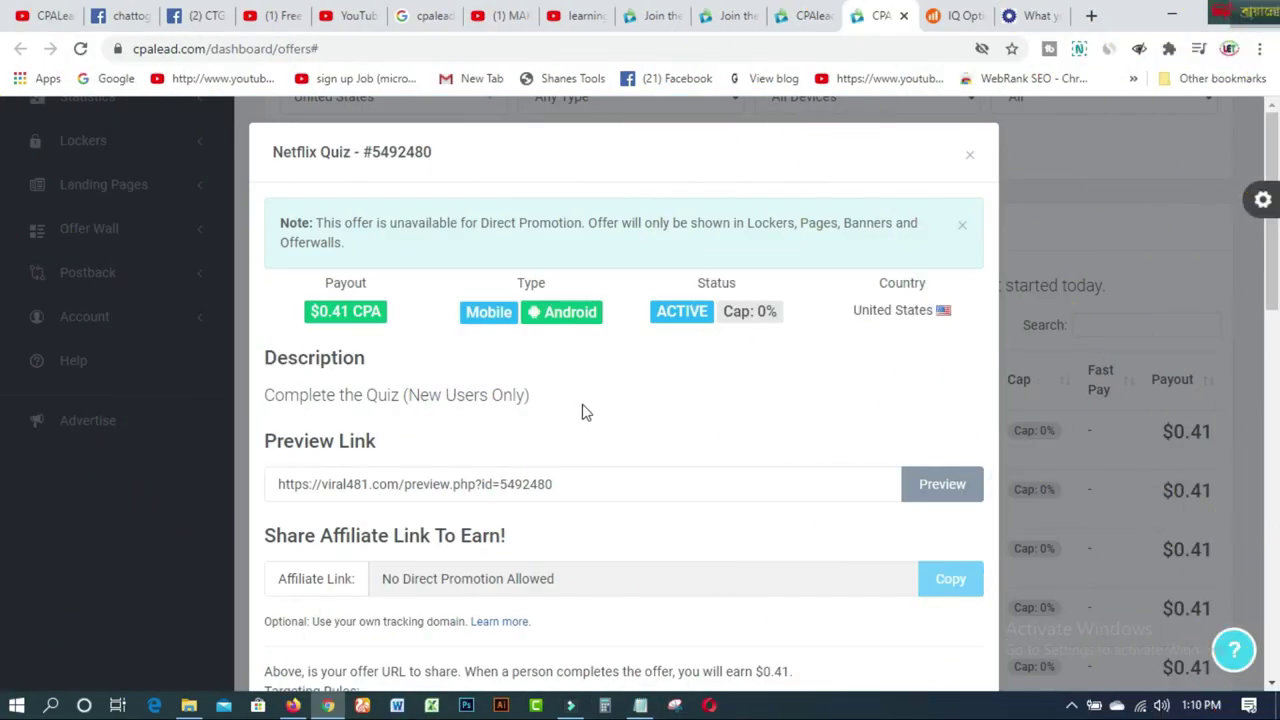
Examine the Netflix Quiz offer's details, including its preview link, affiliate link section, targeting rules, offer history and creatives.
{"action": "scroll", "coordinate": [585, 412], "scroll_direction": "down", "scroll_amount": 2}
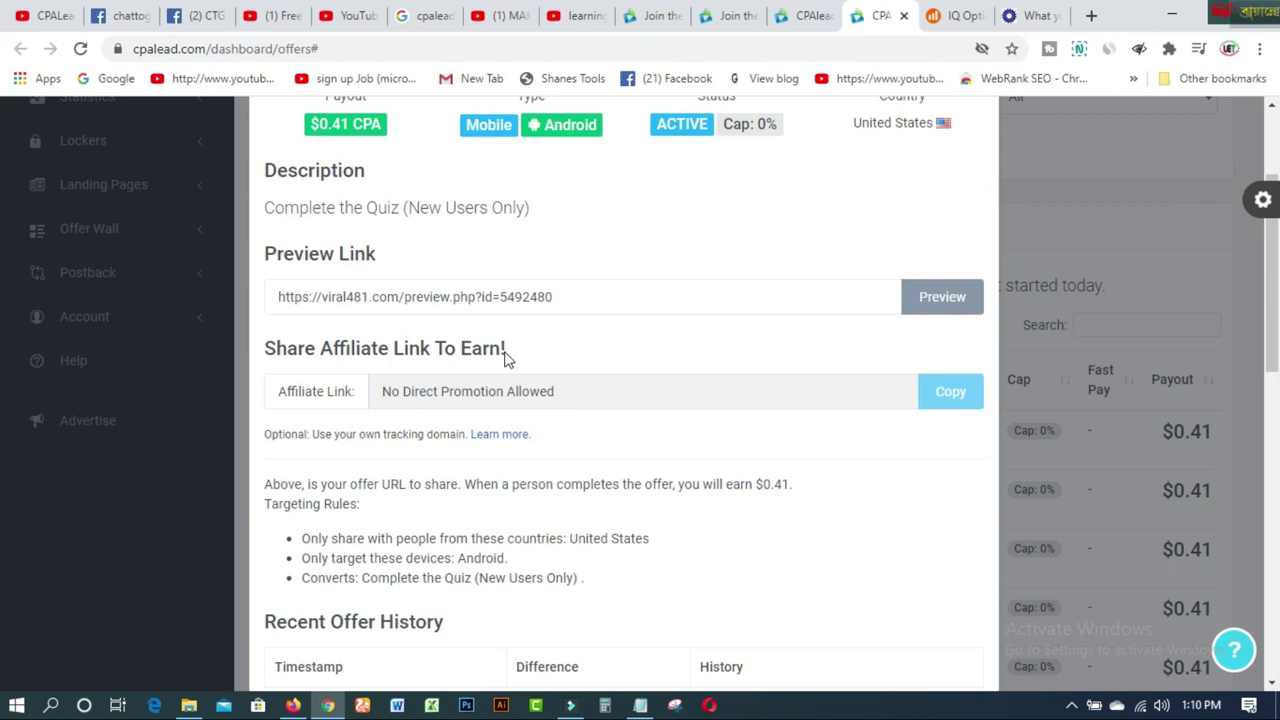
{"action": "left_click_drag", "start_coordinate": [575, 296], "coordinate": [266, 291]}
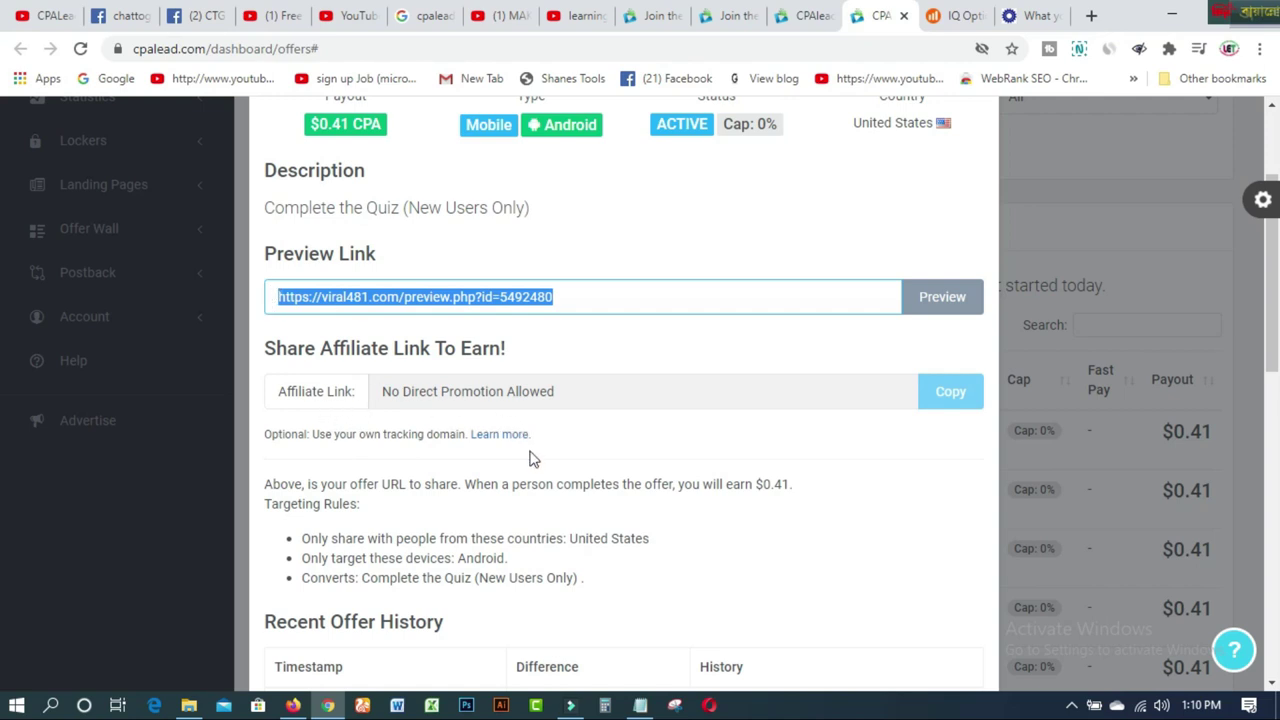
{"action": "scroll", "coordinate": [537, 480], "scroll_direction": "down", "scroll_amount": 3}
{"action": "scroll", "coordinate": [535, 480], "scroll_direction": "down", "scroll_amount": 1}
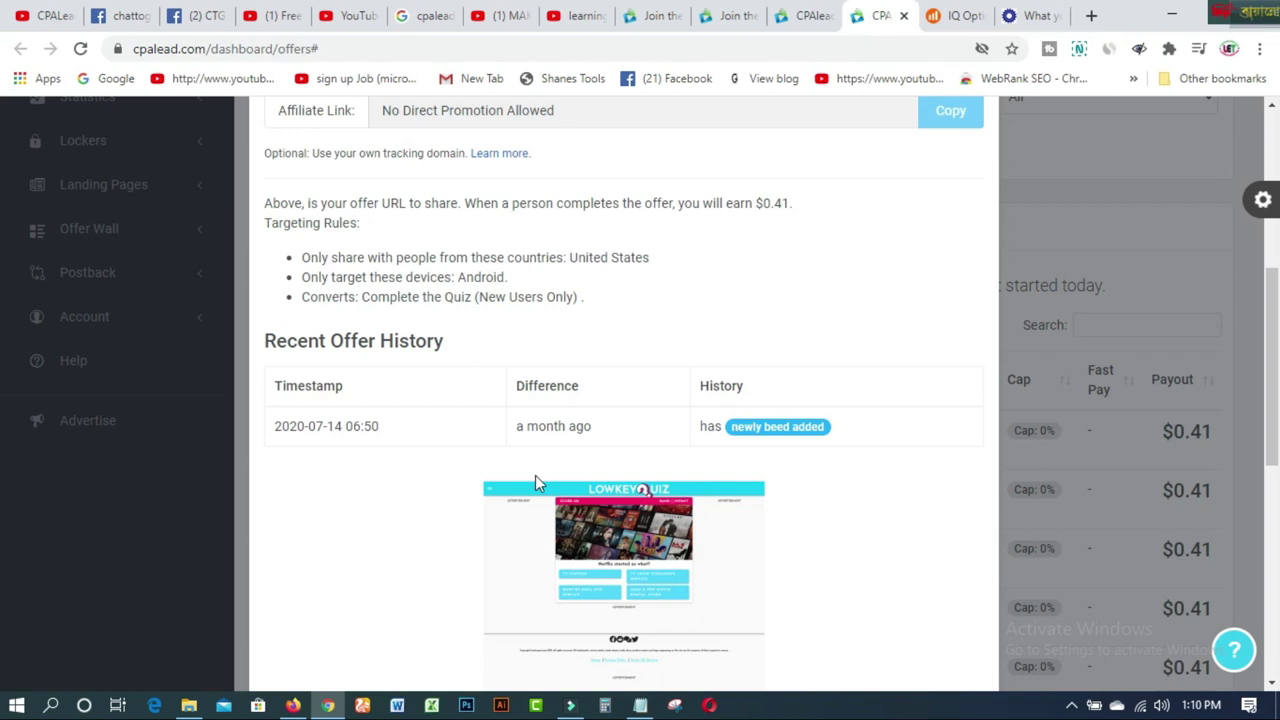
{"action": "scroll", "coordinate": [480, 487], "scroll_direction": "down", "scroll_amount": 2}
{"action": "scroll", "coordinate": [478, 485], "scroll_direction": "down", "scroll_amount": 5}
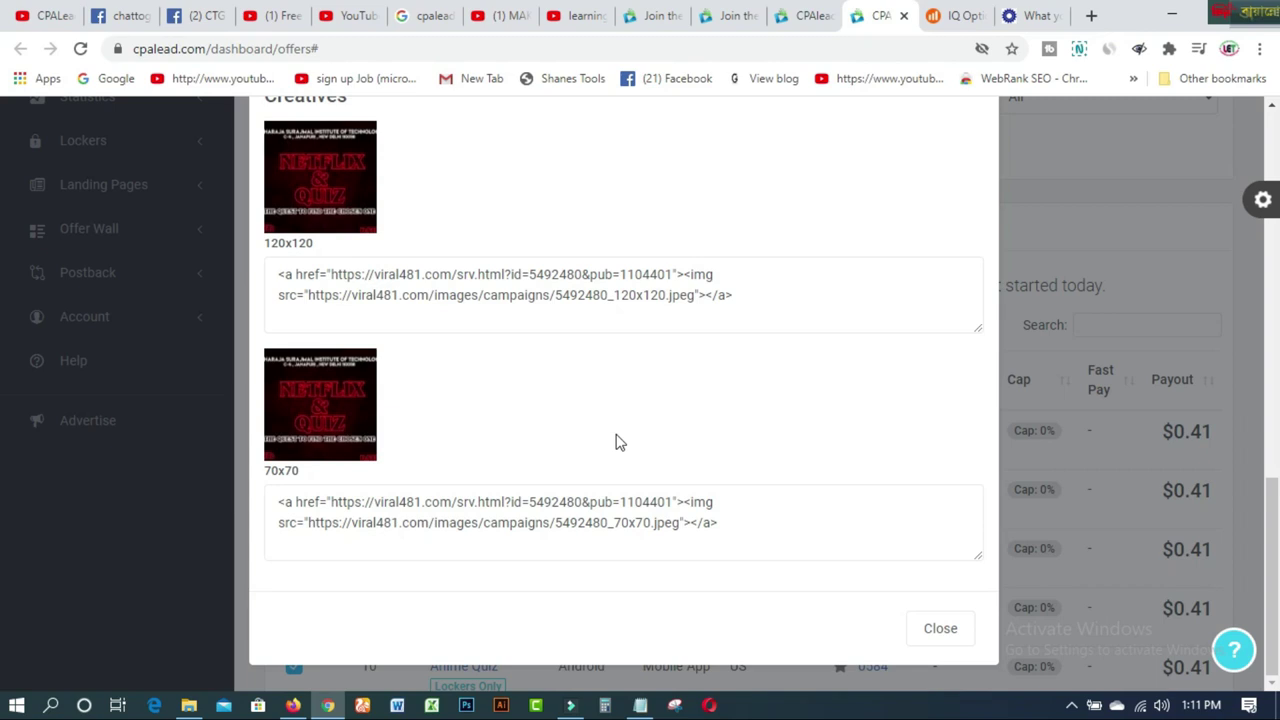
{"action": "scroll", "coordinate": [617, 442], "scroll_direction": "up", "scroll_amount": 8}
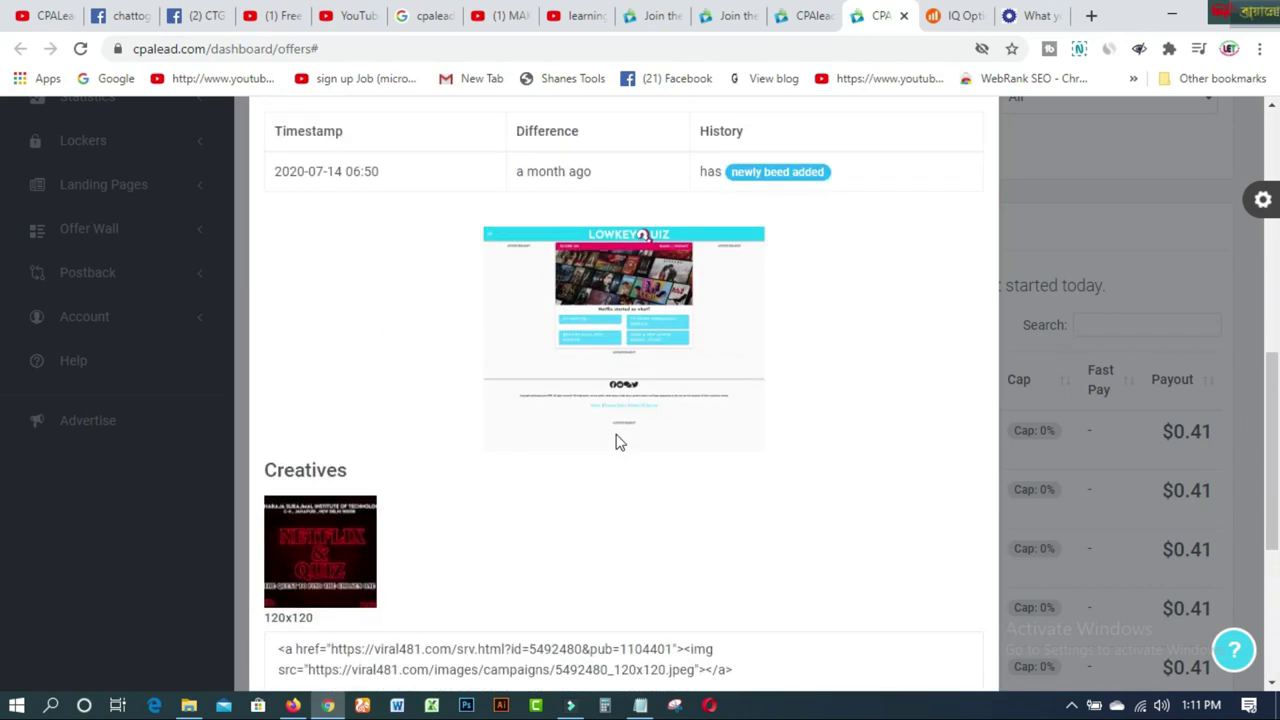
{"action": "scroll", "coordinate": [617, 442], "scroll_direction": "up", "scroll_amount": 2}
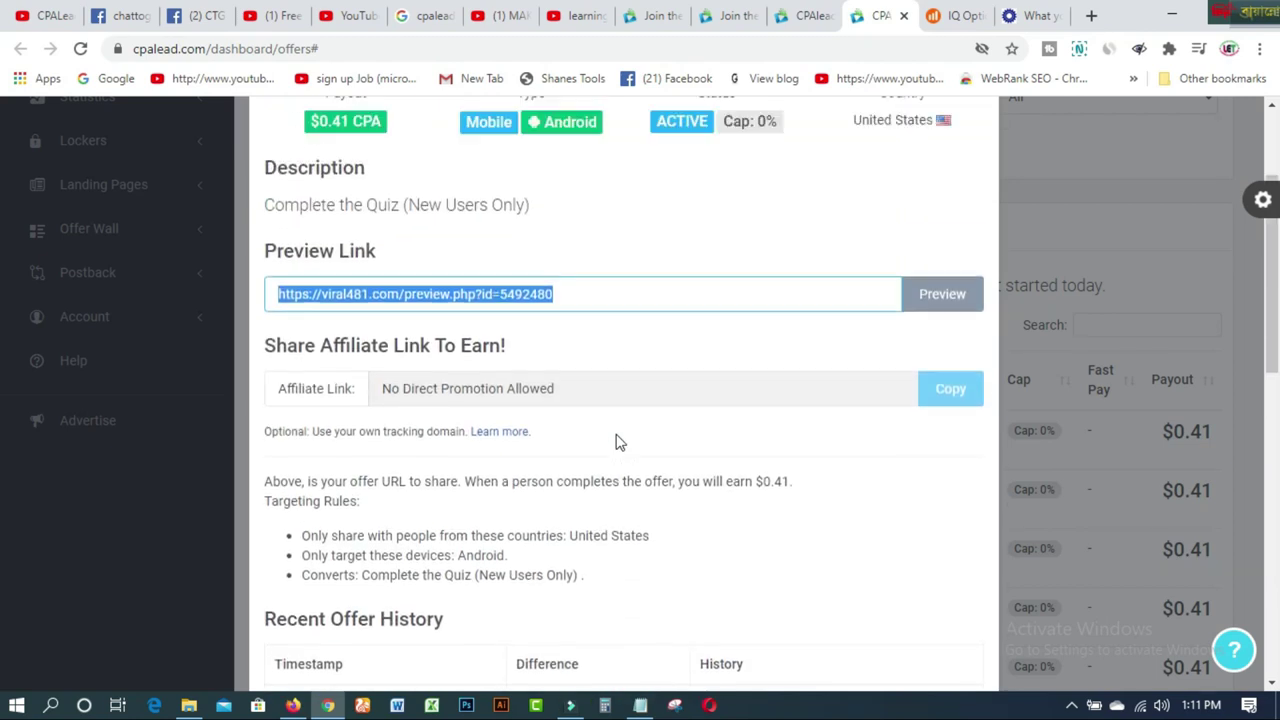
{"action": "scroll", "coordinate": [615, 444], "scroll_direction": "down", "scroll_amount": 4}
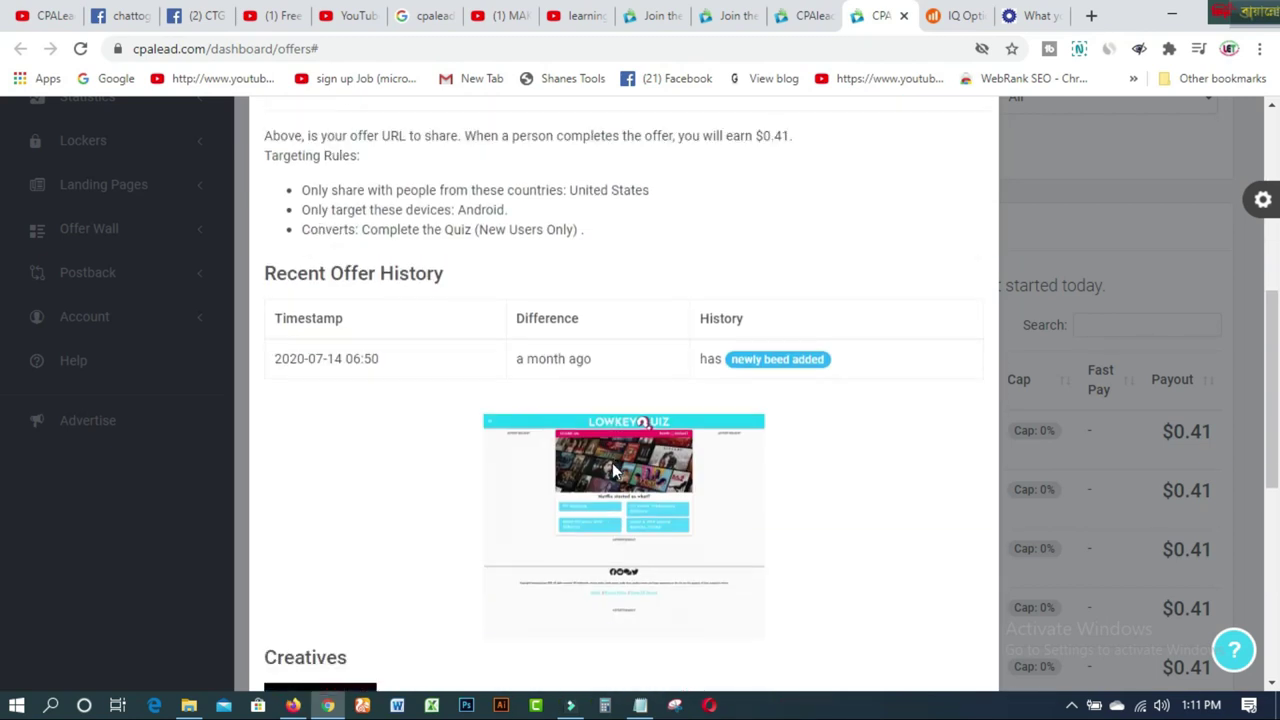
Review the Netflix Quiz offer's 120x120 and 70x70 creatives, landing page preview and direct promotion note.
{"action": "scroll", "coordinate": [613, 460], "scroll_direction": "down", "scroll_amount": 4}
{"action": "scroll", "coordinate": [613, 475], "scroll_direction": "down", "scroll_amount": 1}
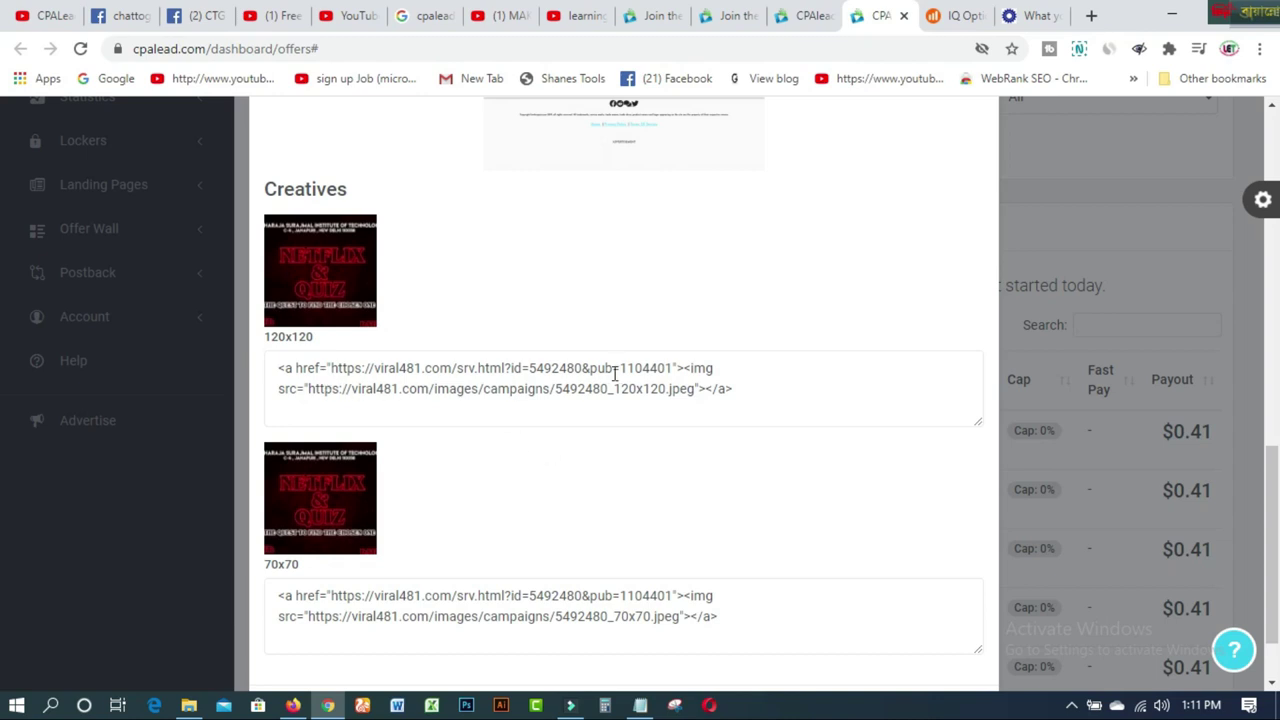
{"action": "scroll", "coordinate": [686, 395], "scroll_direction": "up", "scroll_amount": 5}
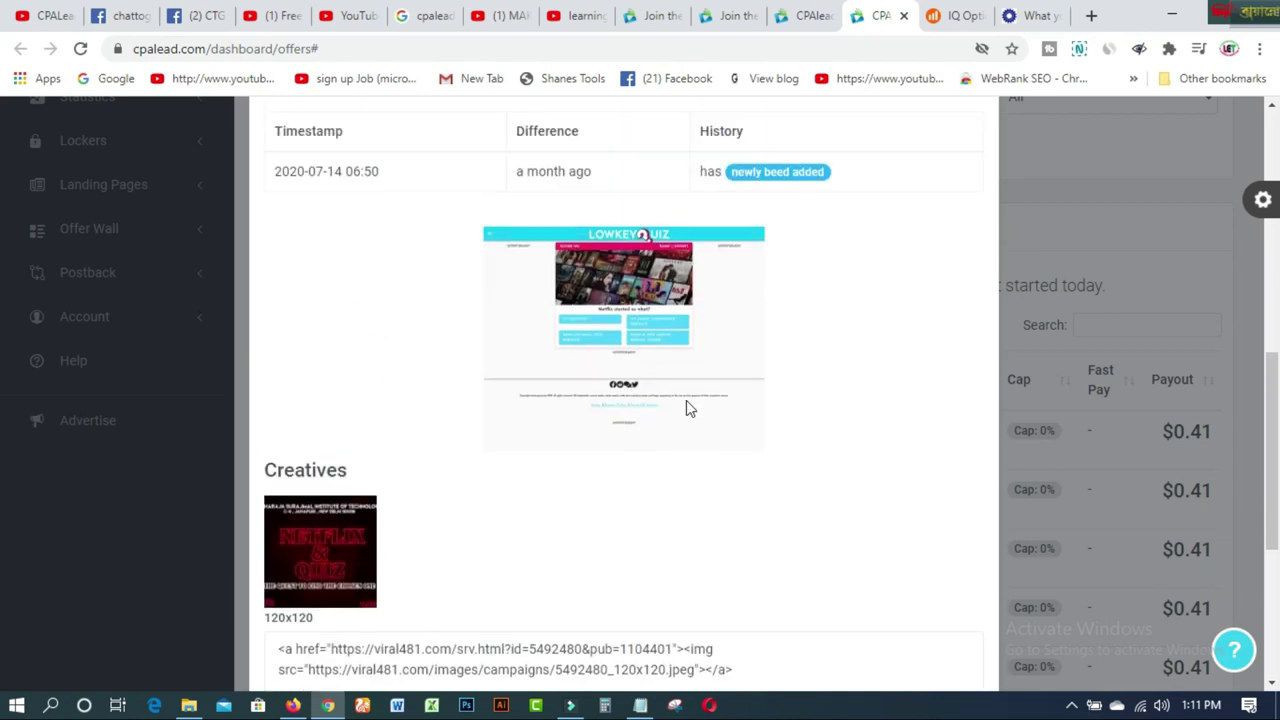
{"action": "scroll", "coordinate": [686, 405], "scroll_direction": "up", "scroll_amount": 6}
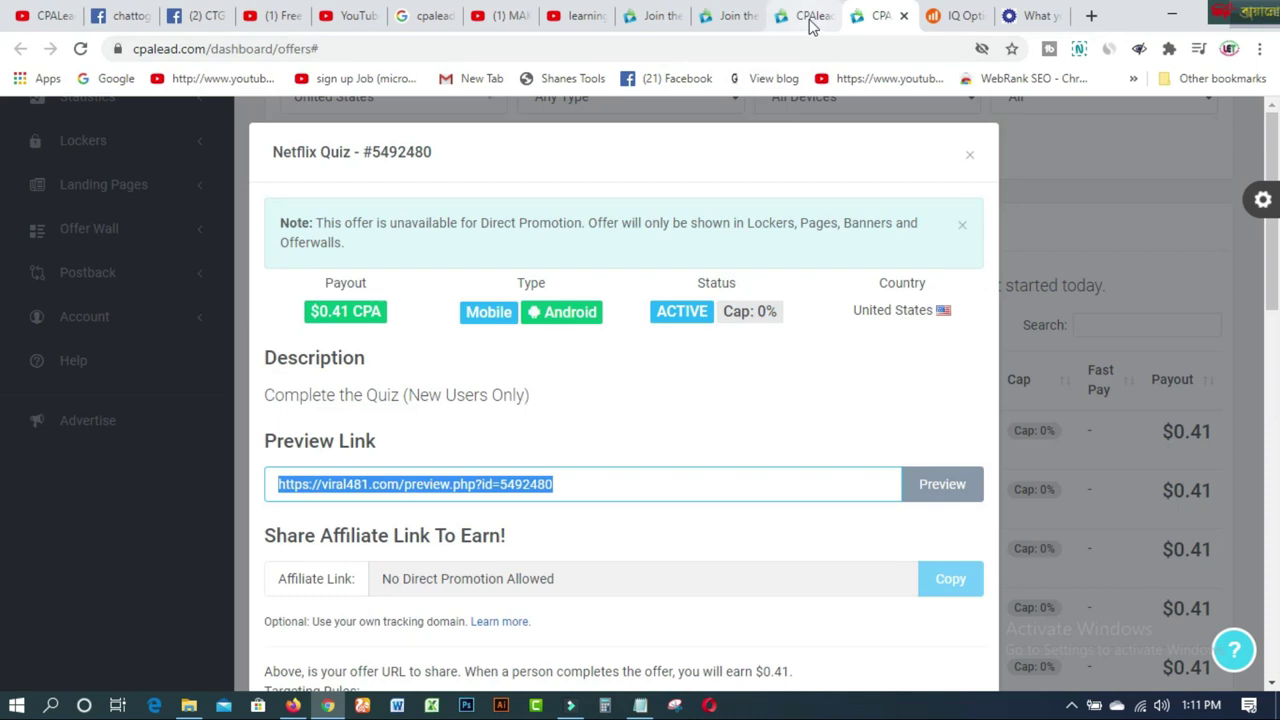
Return to the tab with the United States offers list and look through the offers ranked about 15 to 31.
{"action": "left_click", "coordinate": [810, 22]}
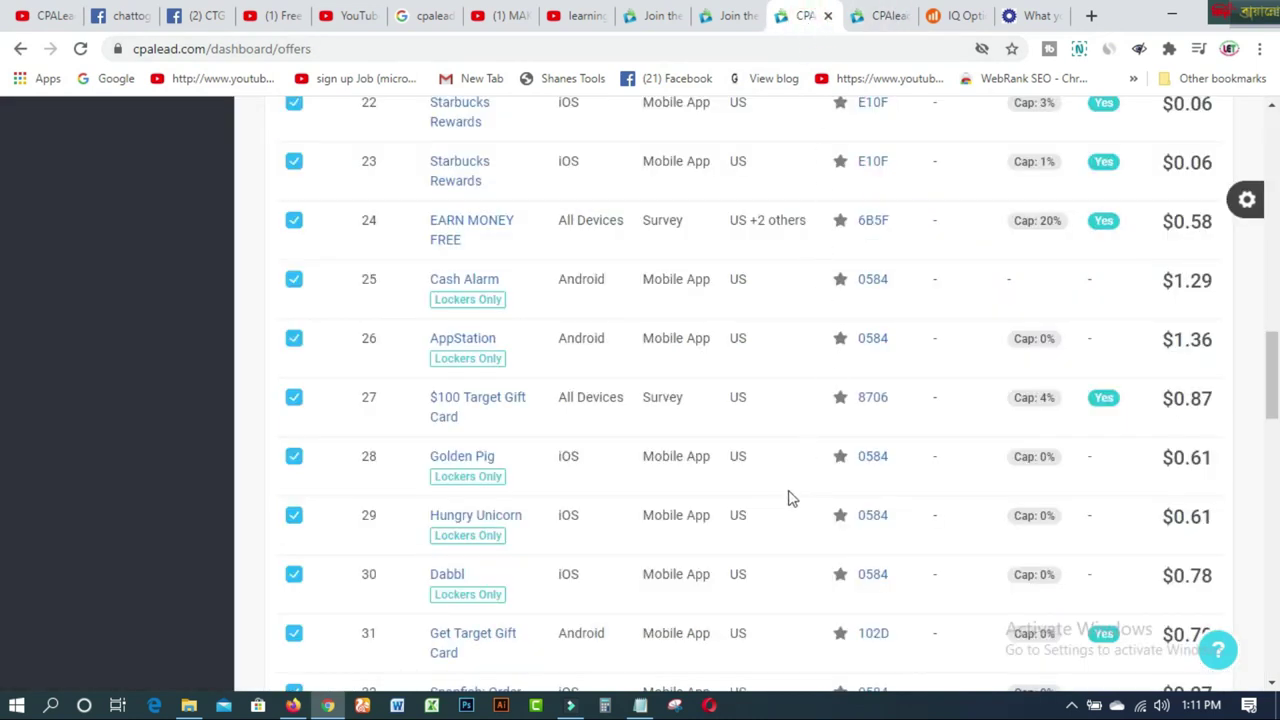
{"action": "scroll", "coordinate": [790, 500], "scroll_direction": "down", "scroll_amount": 1}
{"action": "scroll", "coordinate": [789, 502], "scroll_direction": "down", "scroll_amount": 2}
{"action": "scroll", "coordinate": [789, 503], "scroll_direction": "up", "scroll_amount": 5}
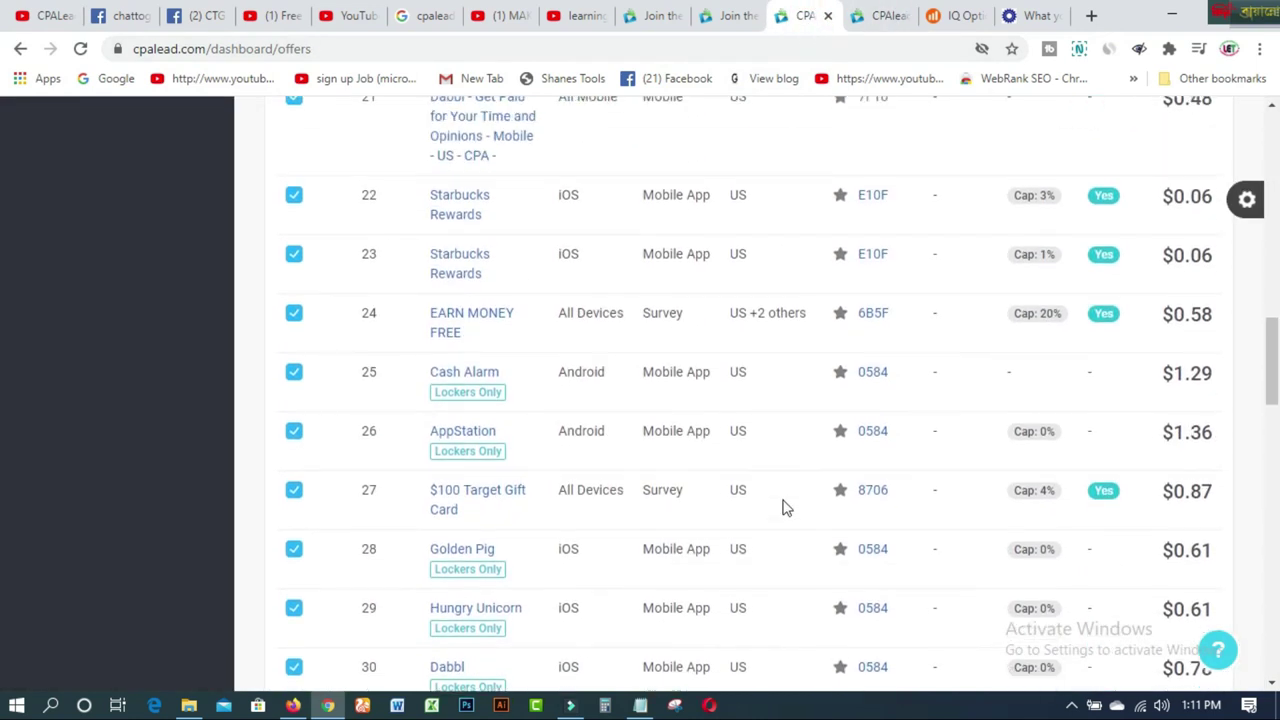
{"action": "scroll", "coordinate": [785, 510], "scroll_direction": "up", "scroll_amount": 2}
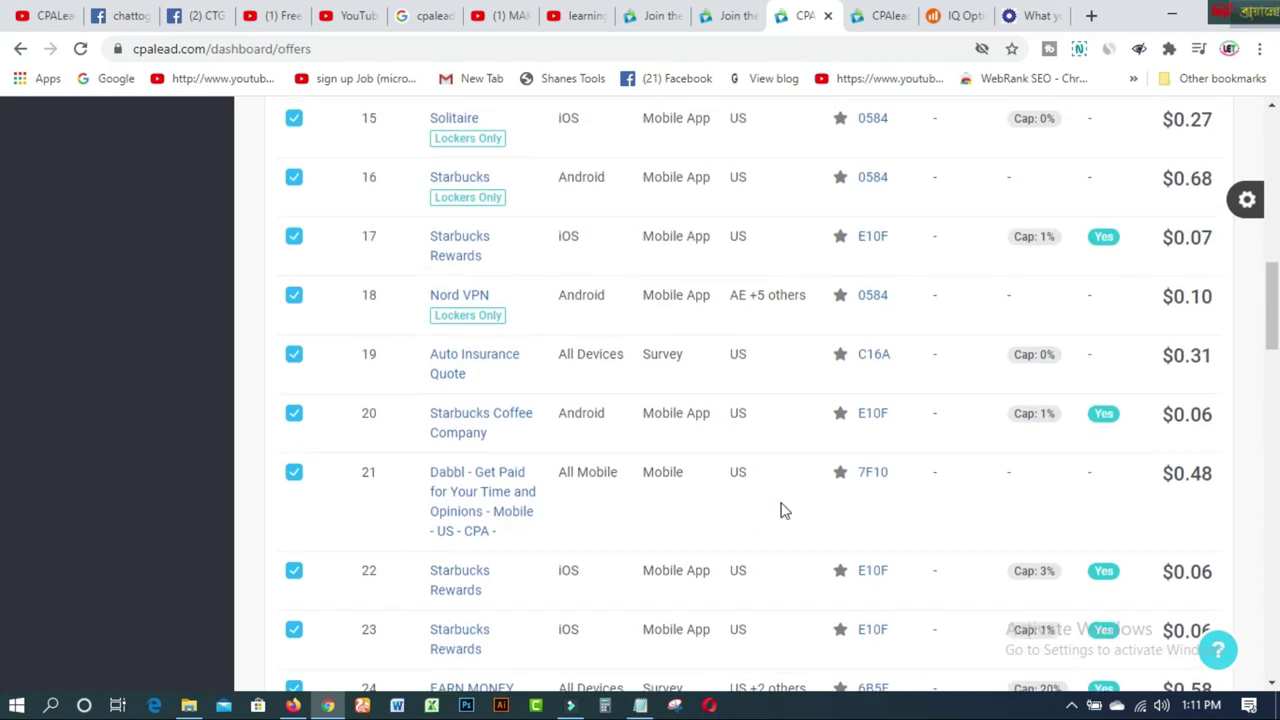
Open the Starbucks Coffee Company offer link in a new tab, and switch to the tab showing that offer's details.
{"action": "left_click", "coordinate": [884, 20]}
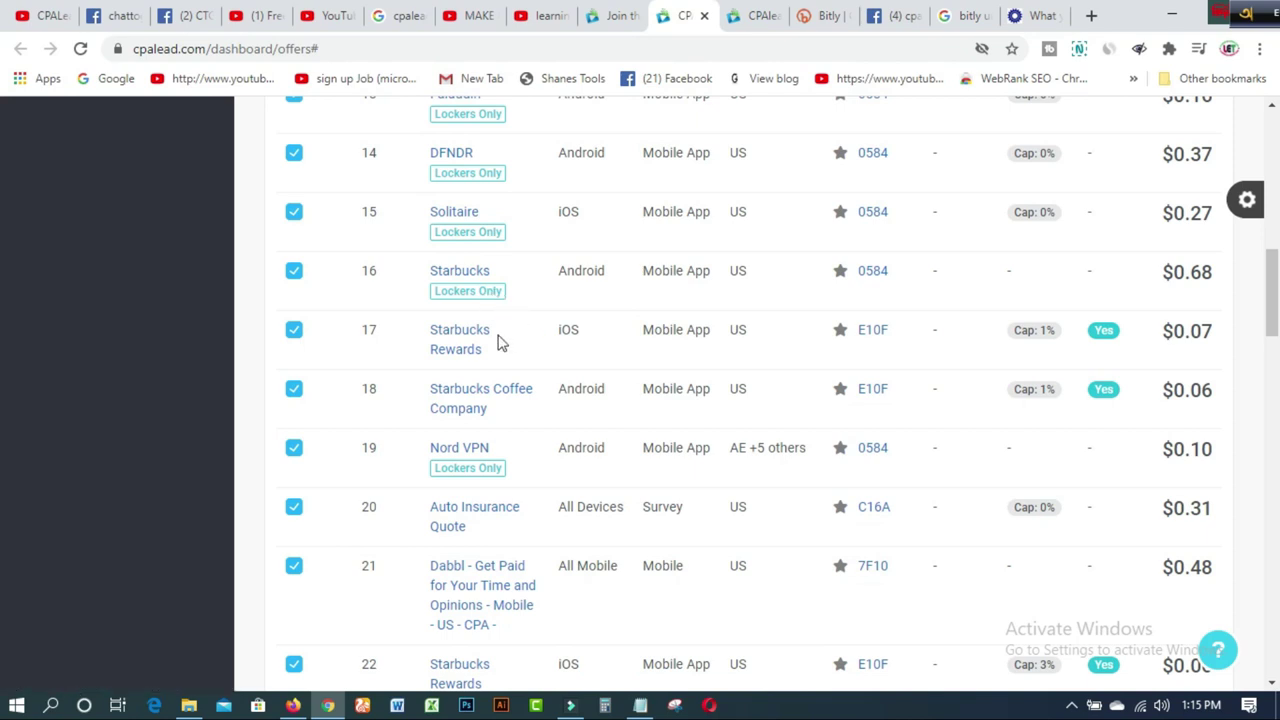
{"action": "right_click", "coordinate": [475, 399]}
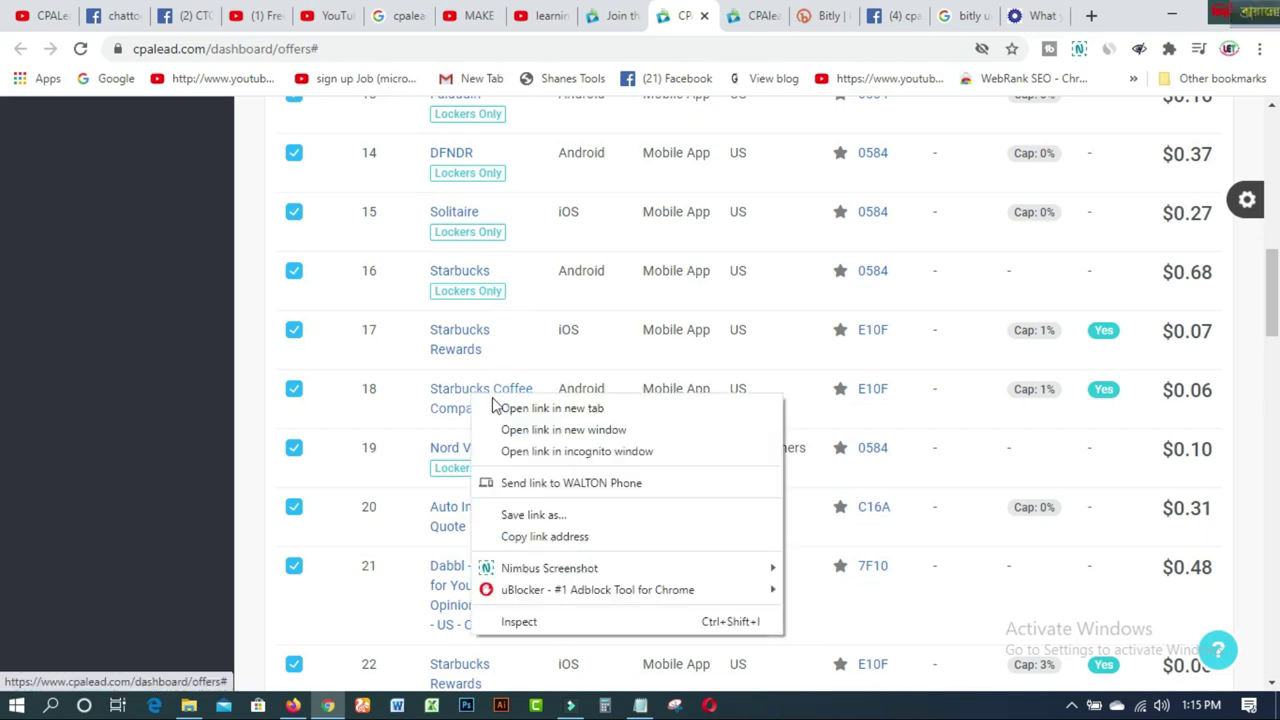
{"action": "left_click", "coordinate": [540, 409]}
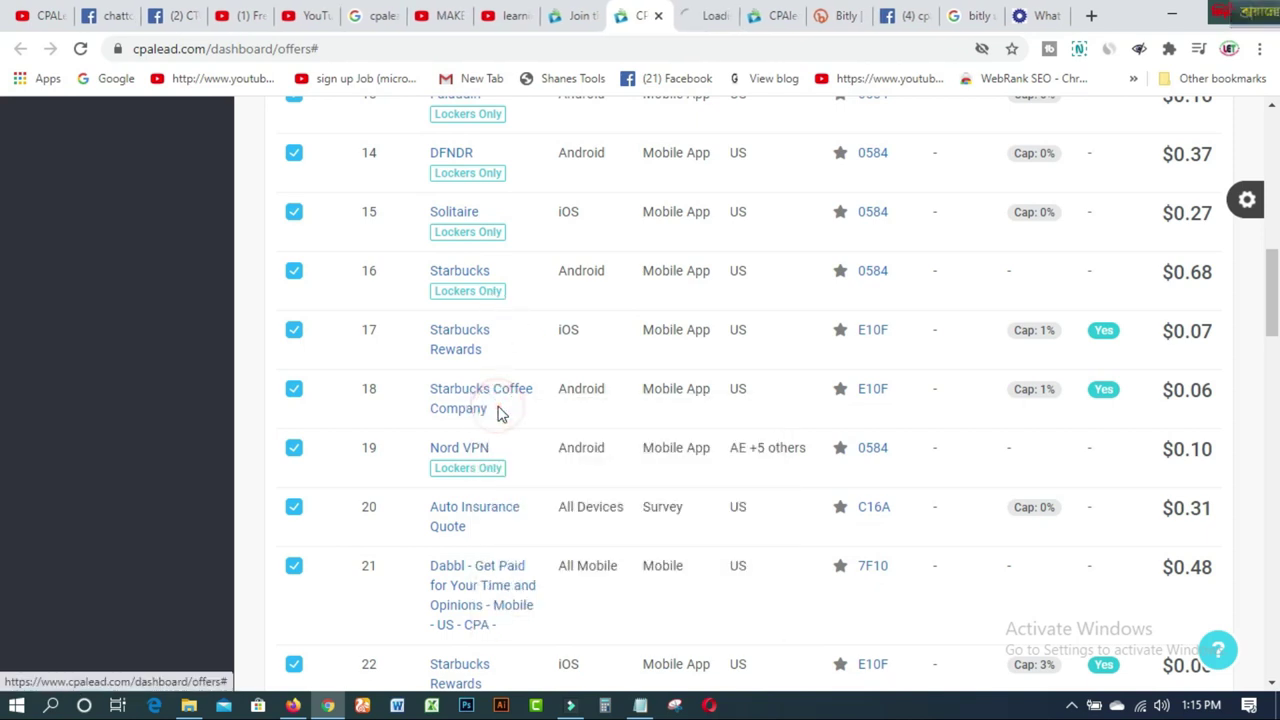
{"action": "left_click", "coordinate": [702, 22]}
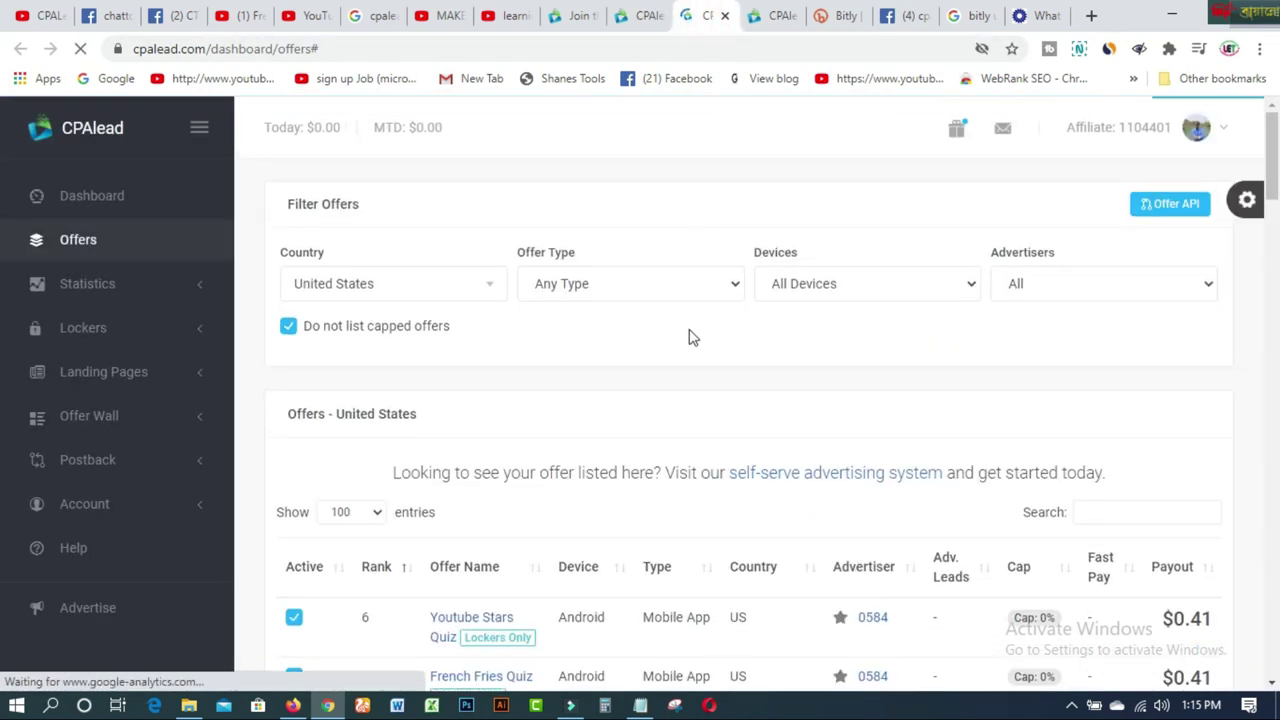
{"action": "left_click", "coordinate": [779, 18]}
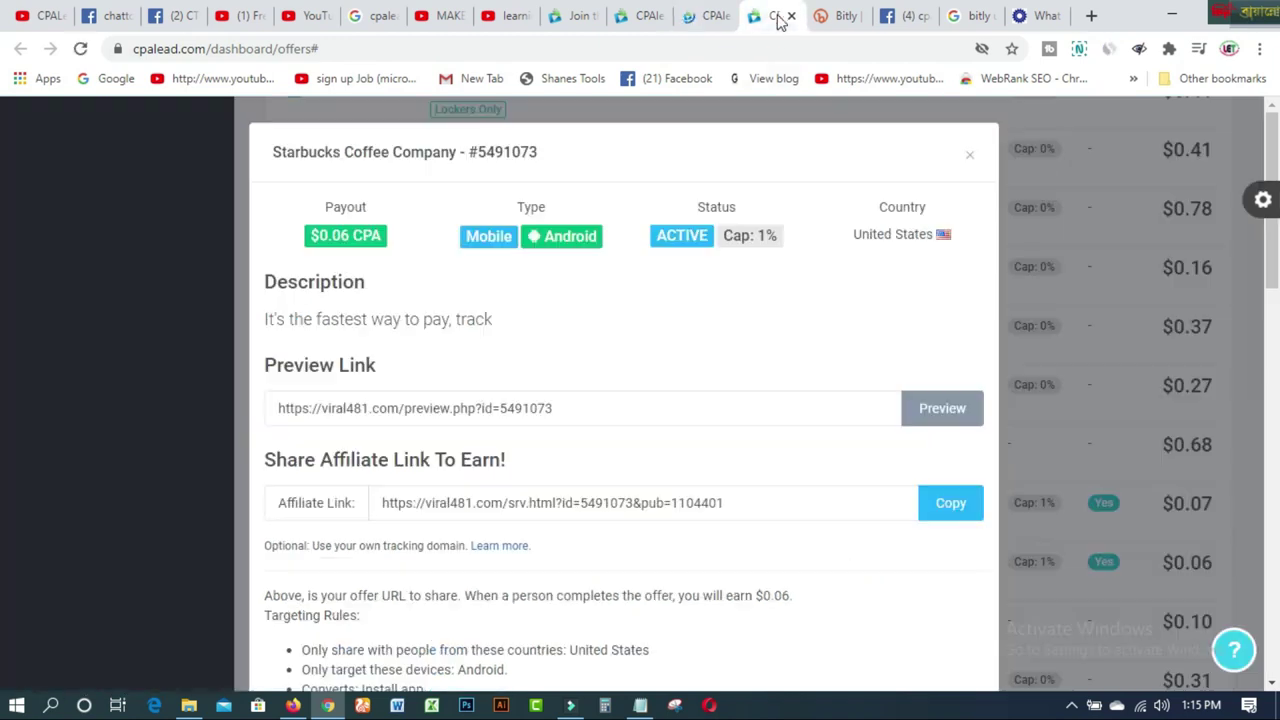
Copy the full affiliate link of the Starbucks Coffee Company offer.
{"action": "left_click_drag", "start_coordinate": [739, 502], "coordinate": [383, 502]}
{"action": "right_click", "coordinate": [383, 502]}
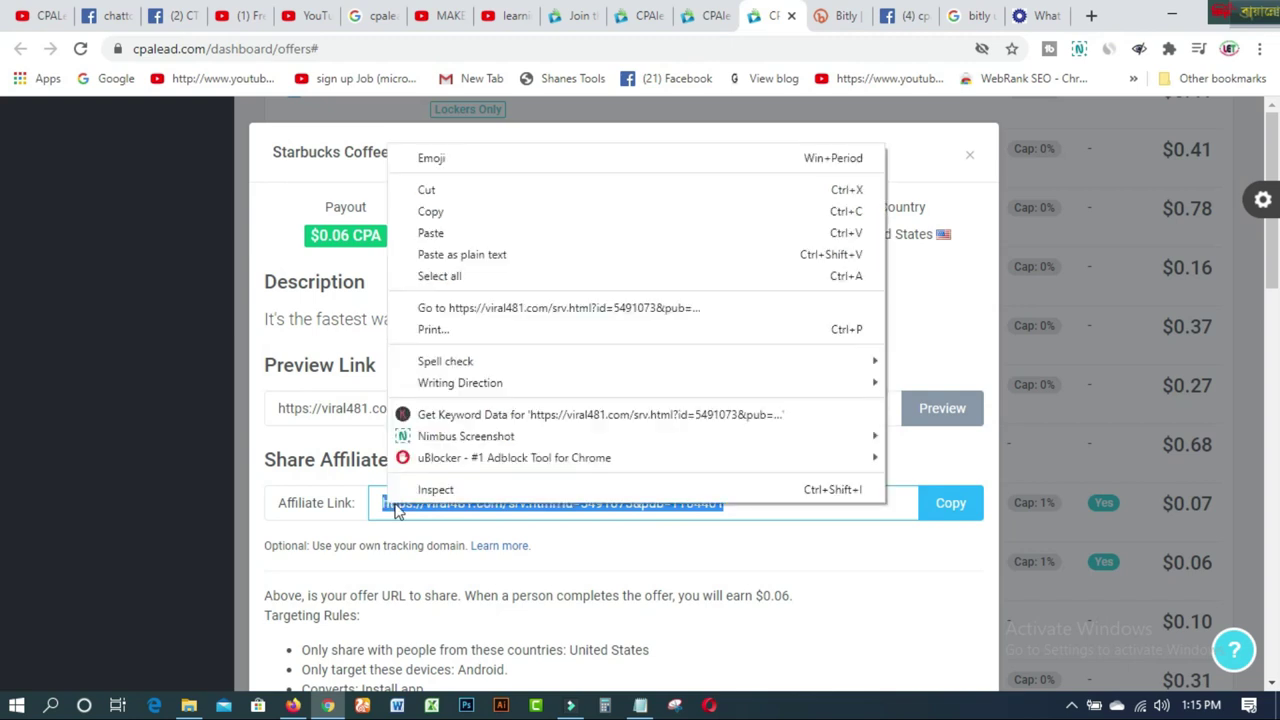
{"action": "left_click", "coordinate": [426, 216]}
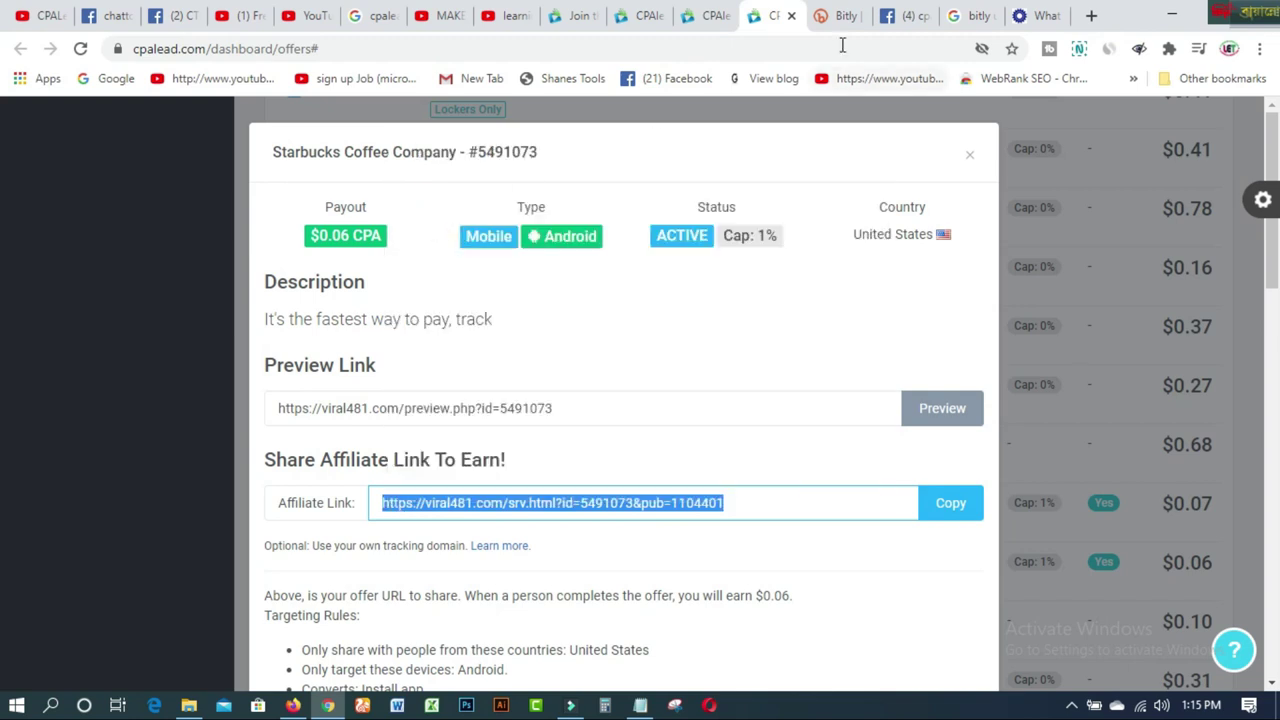
Switch to the Bitly site, dismiss its COVID-19 popup, shorten the copied affiliate link and copy the short link.
{"action": "left_click", "coordinate": [833, 18]}
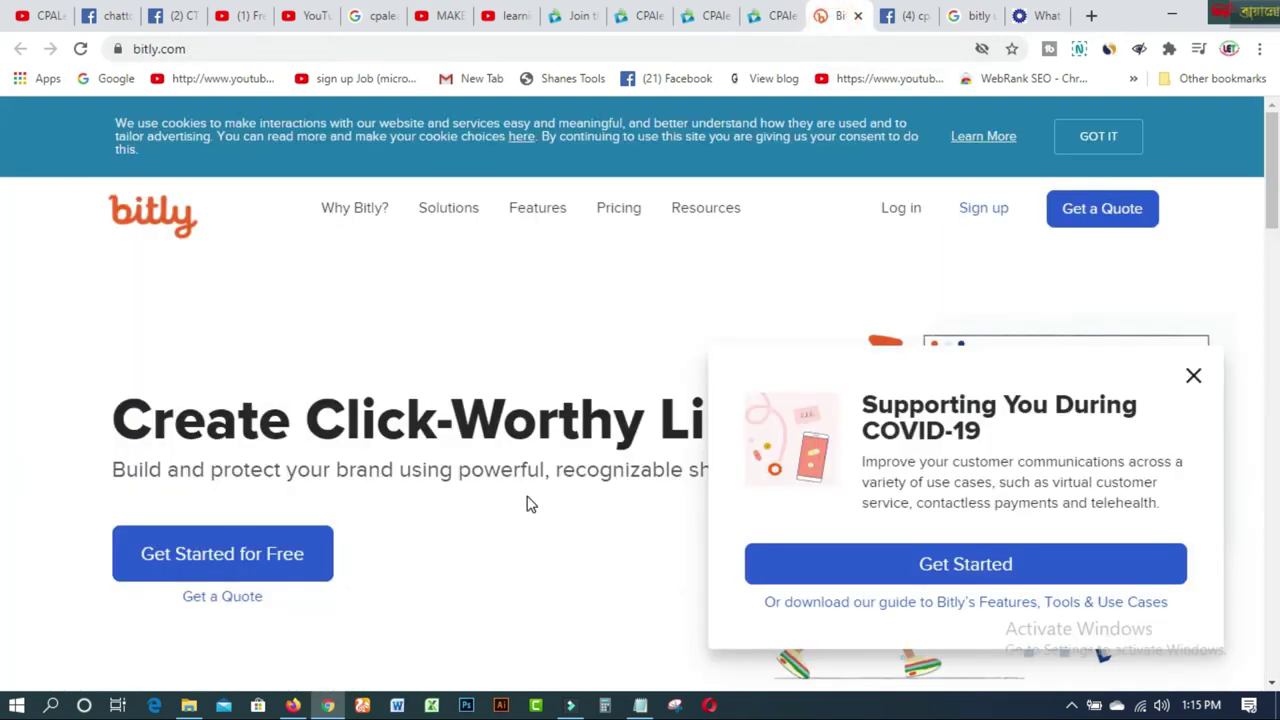
{"action": "left_click", "coordinate": [1193, 376]}
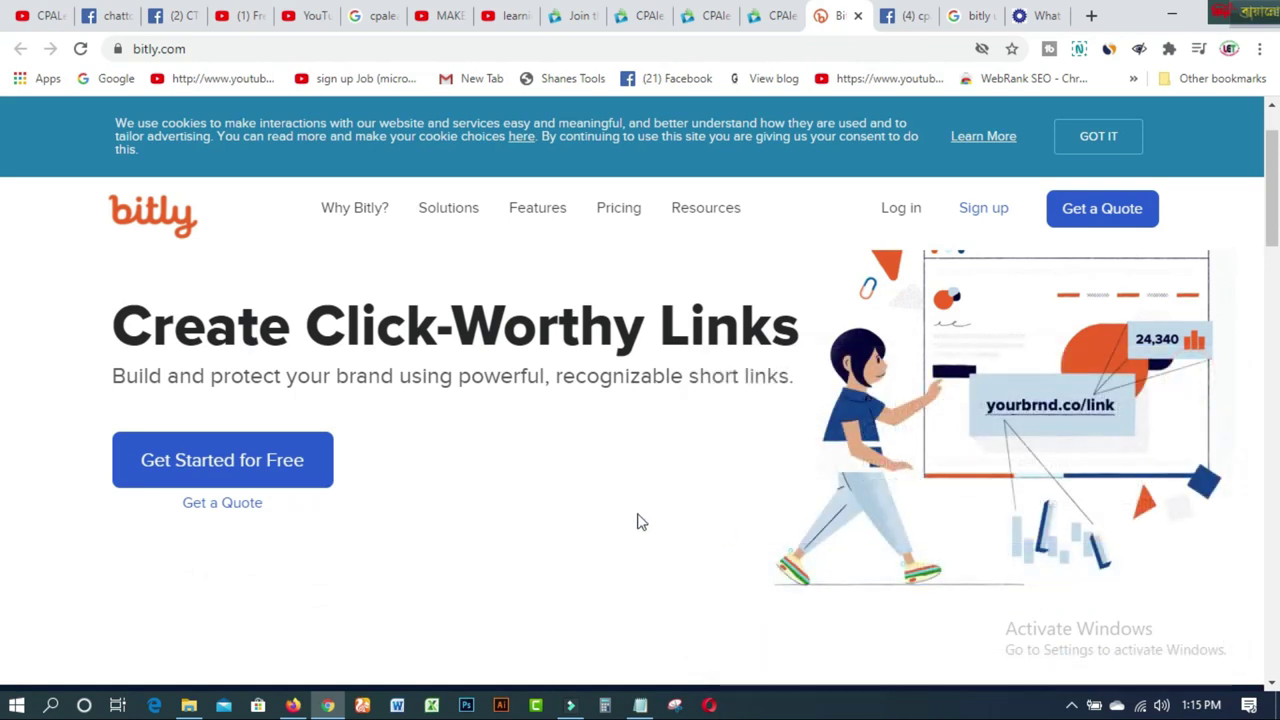
{"action": "scroll", "coordinate": [626, 517], "scroll_direction": "down", "scroll_amount": 3}
{"action": "left_click", "coordinate": [408, 450]}
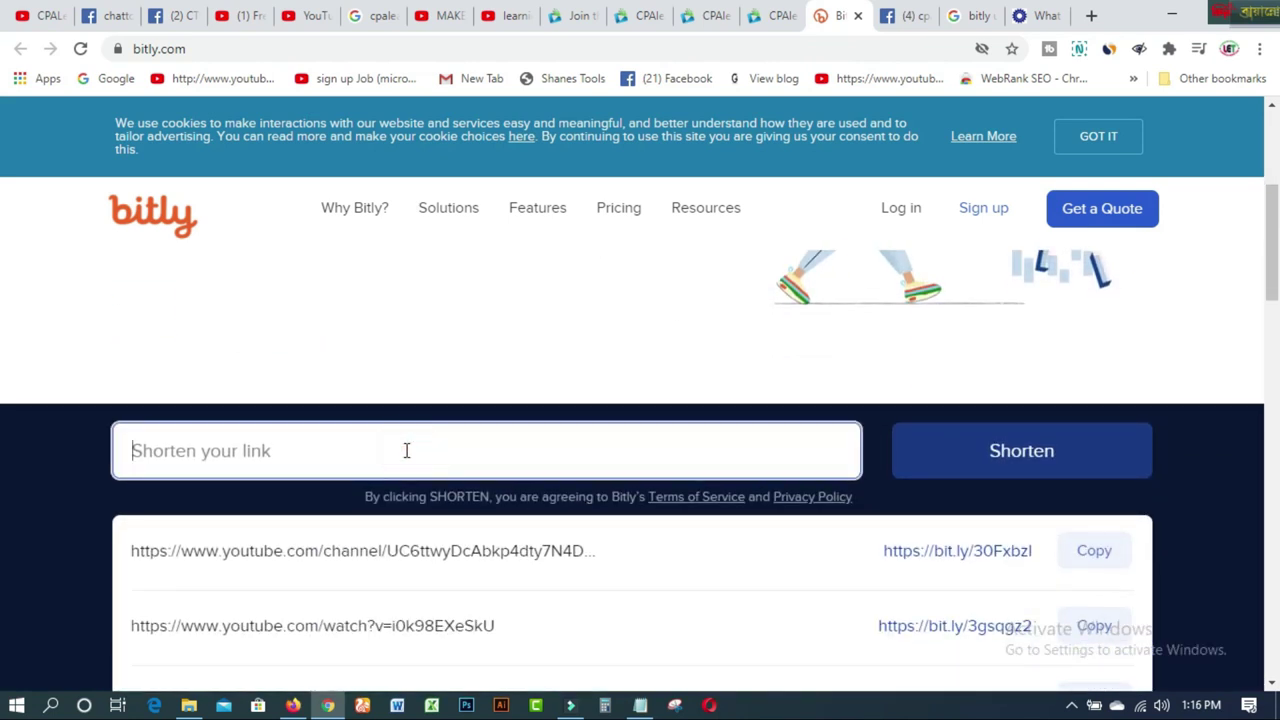
{"action": "right_click", "coordinate": [408, 450]}
{"action": "left_click", "coordinate": [445, 258]}
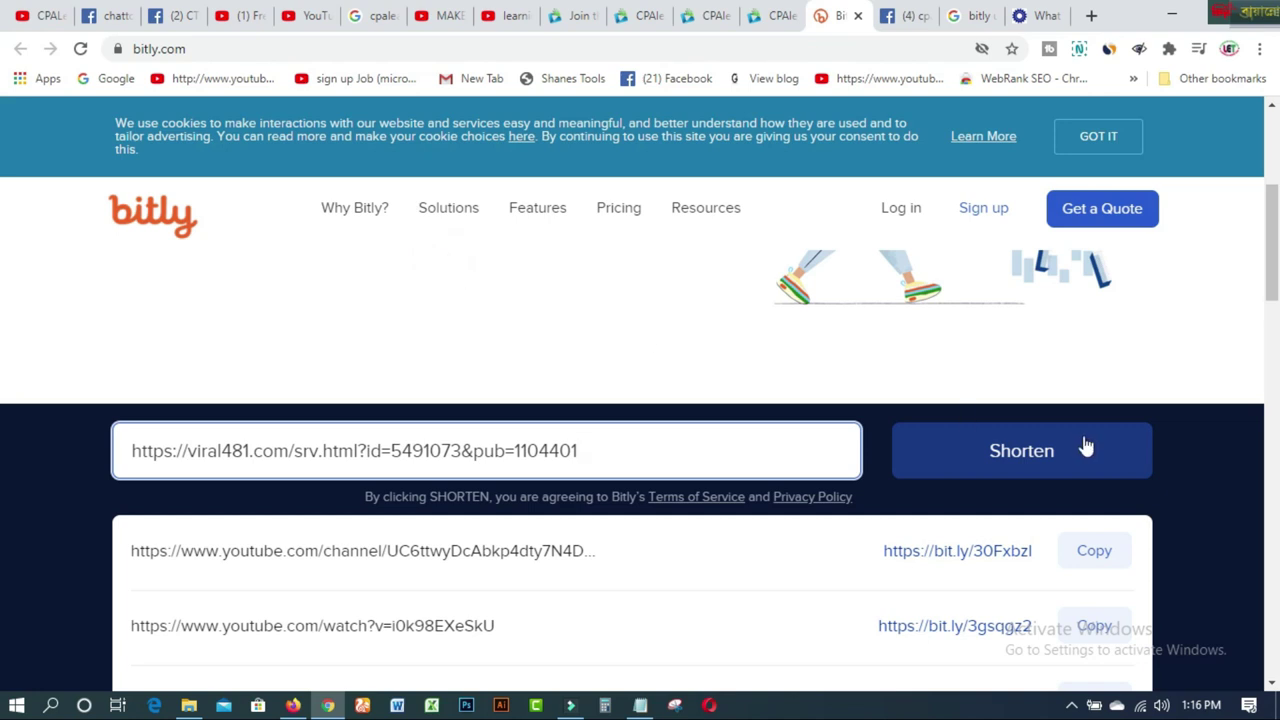
{"action": "left_click", "coordinate": [1005, 460]}
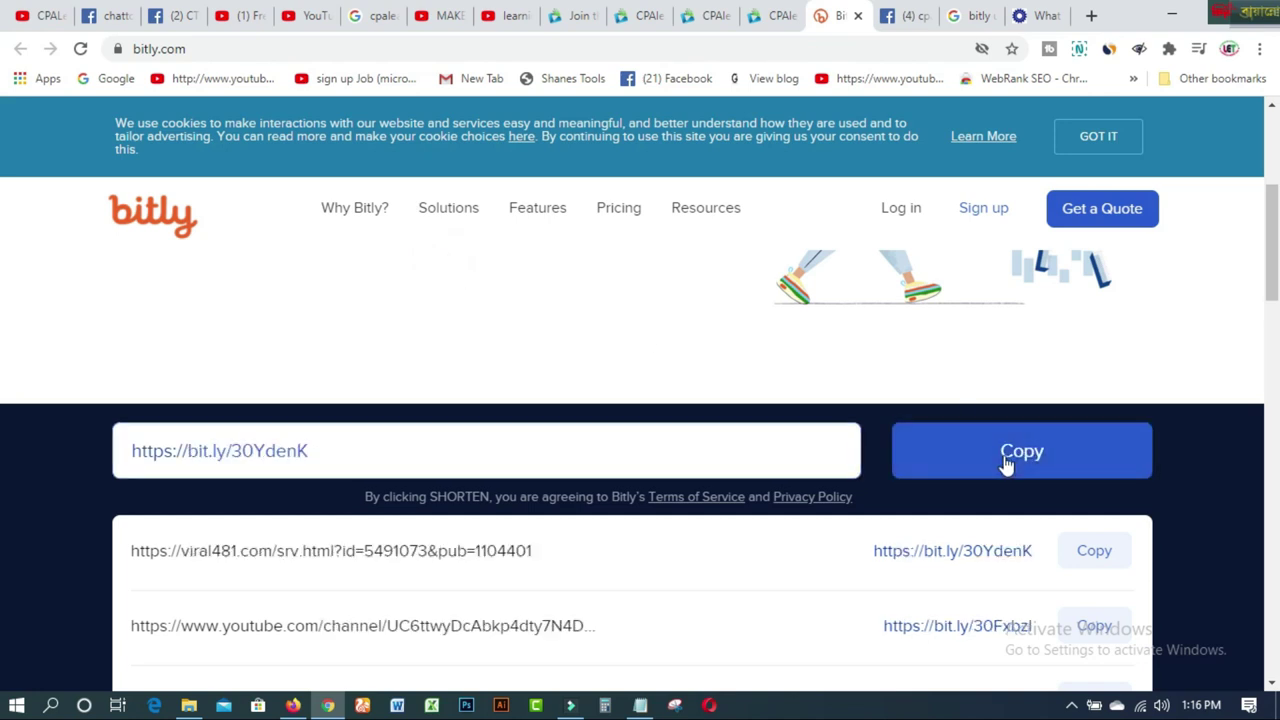
{"action": "left_click", "coordinate": [1007, 462]}
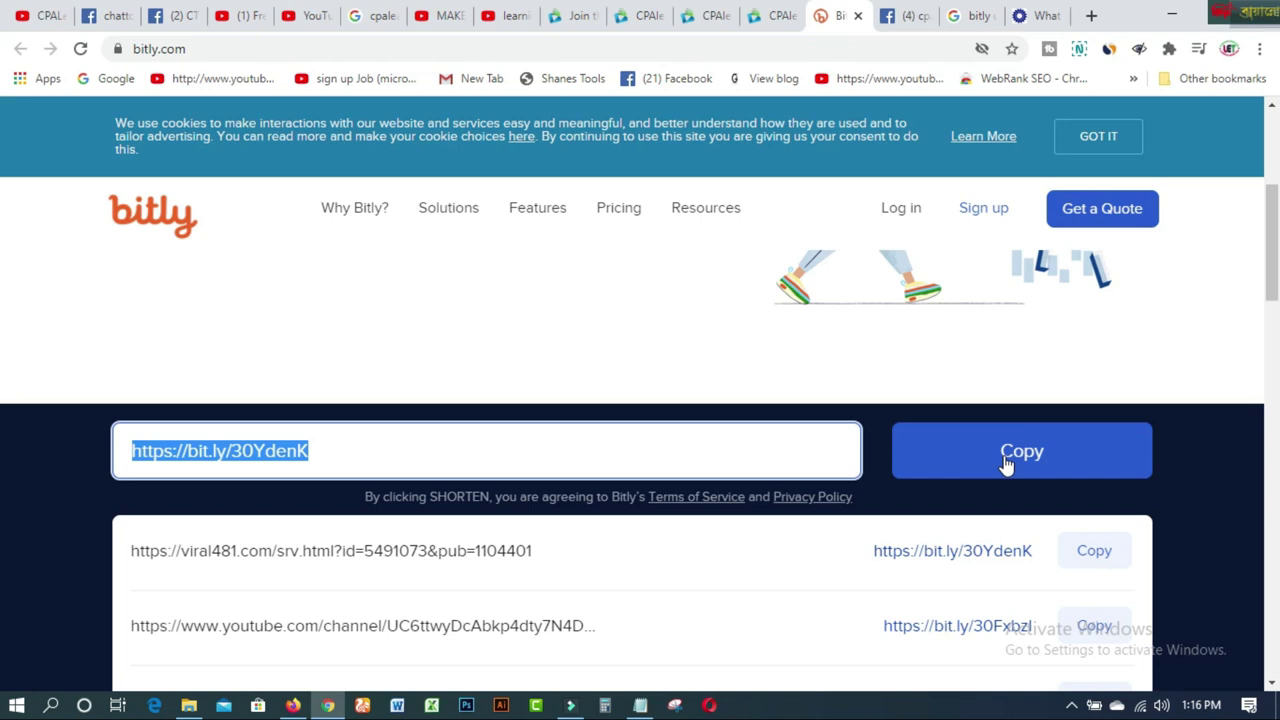
Switch to the Facebook tab and browse the "cpa network" search results for groups and pages suited to sharing the link.
{"action": "left_click", "coordinate": [910, 30]}
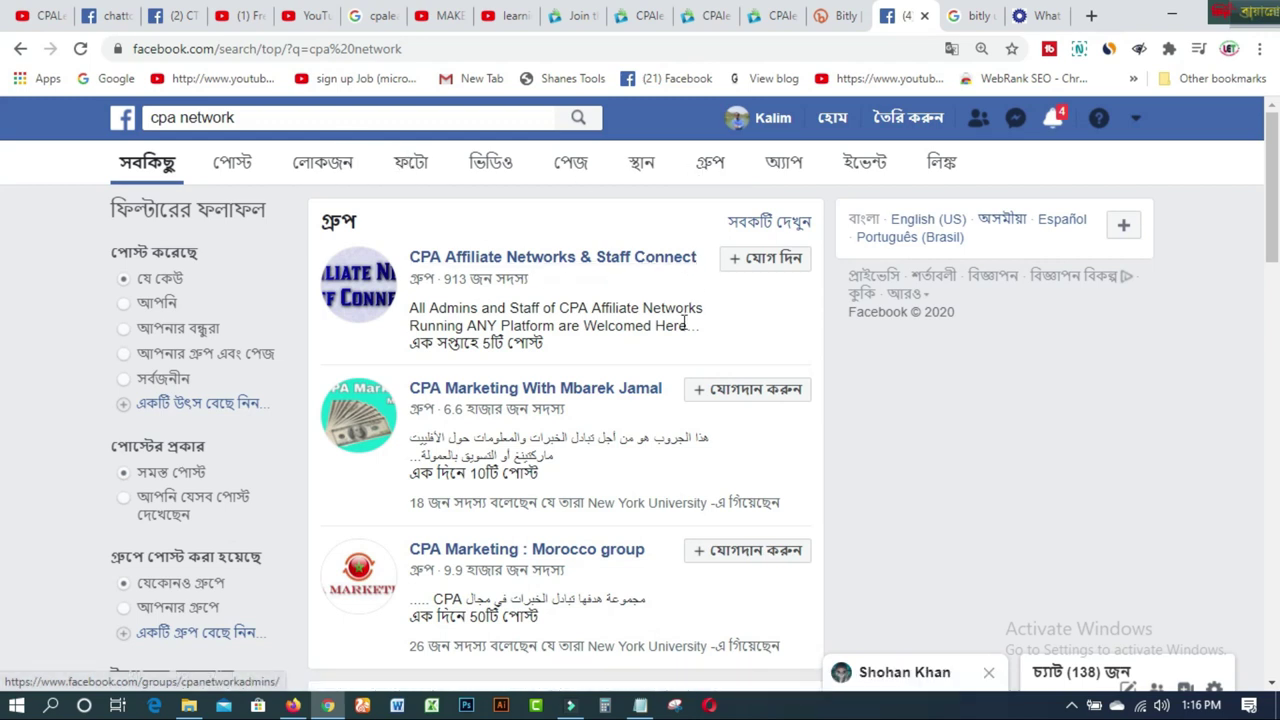
{"action": "scroll", "coordinate": [686, 522], "scroll_direction": "down", "scroll_amount": 3}
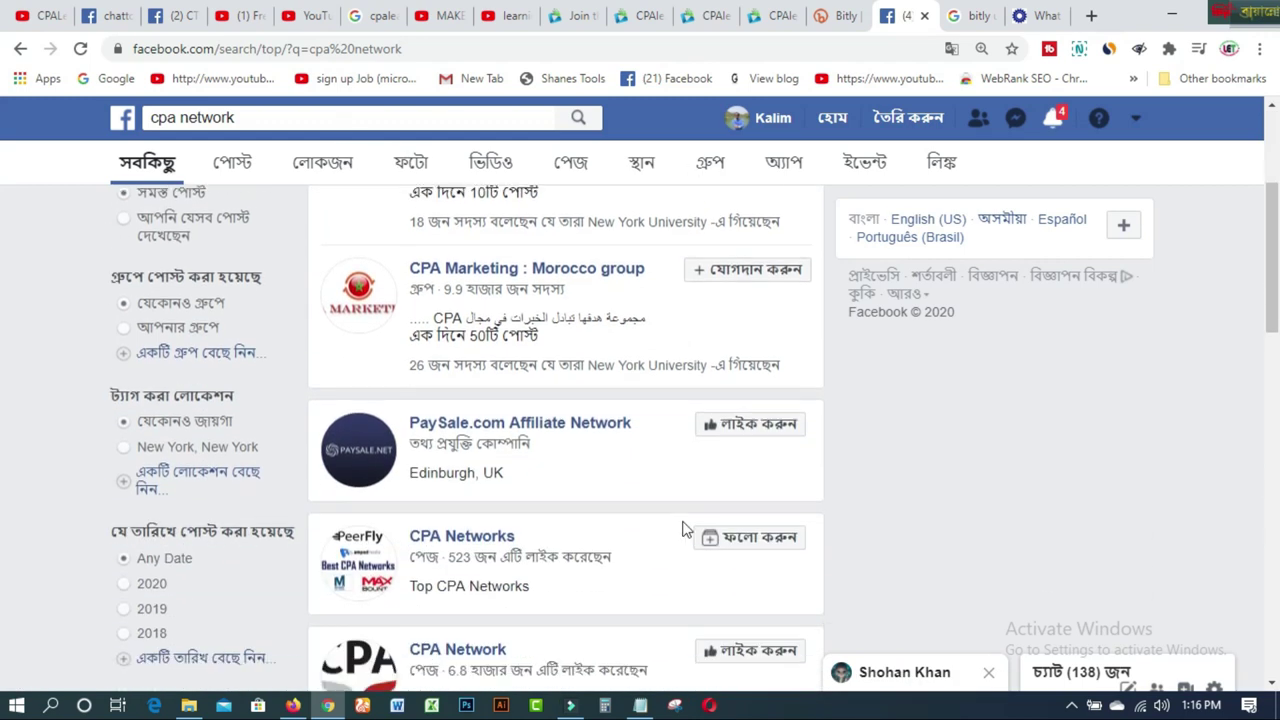
{"action": "scroll", "coordinate": [686, 530], "scroll_direction": "down", "scroll_amount": 3}
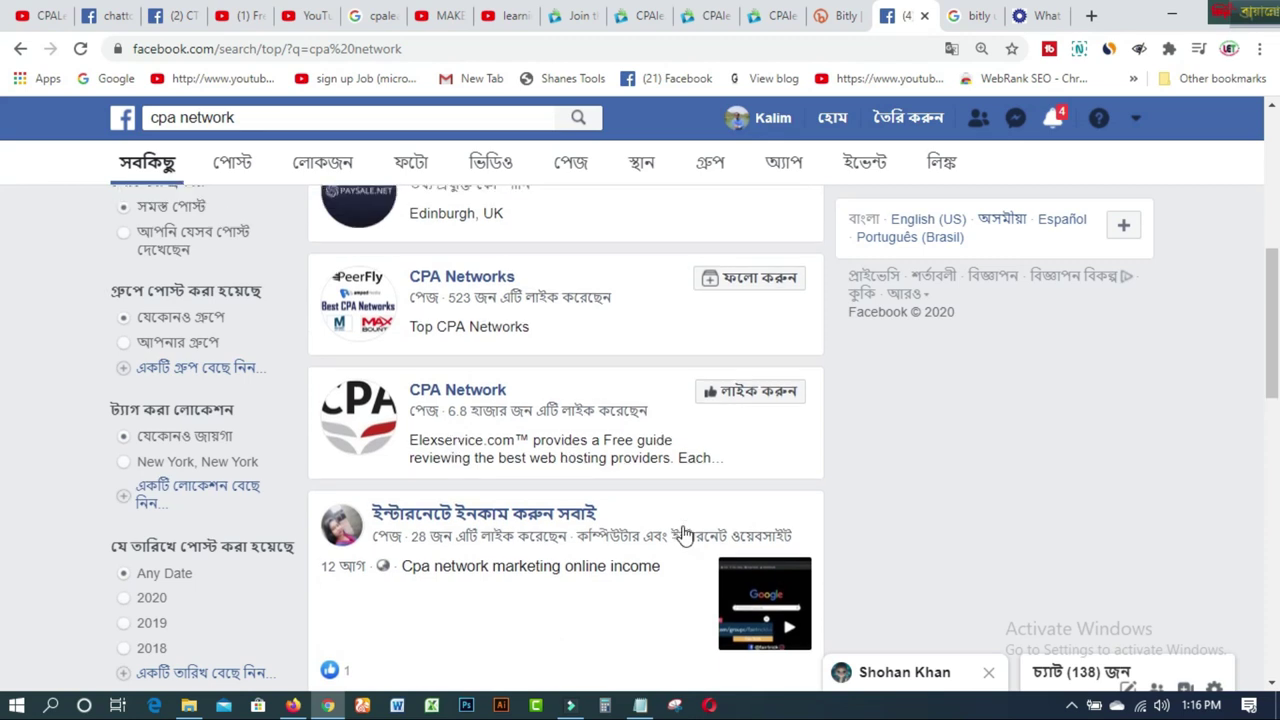
{"action": "scroll", "coordinate": [683, 535], "scroll_direction": "up", "scroll_amount": 2}
{"action": "scroll", "coordinate": [683, 535], "scroll_direction": "up", "scroll_amount": 2}
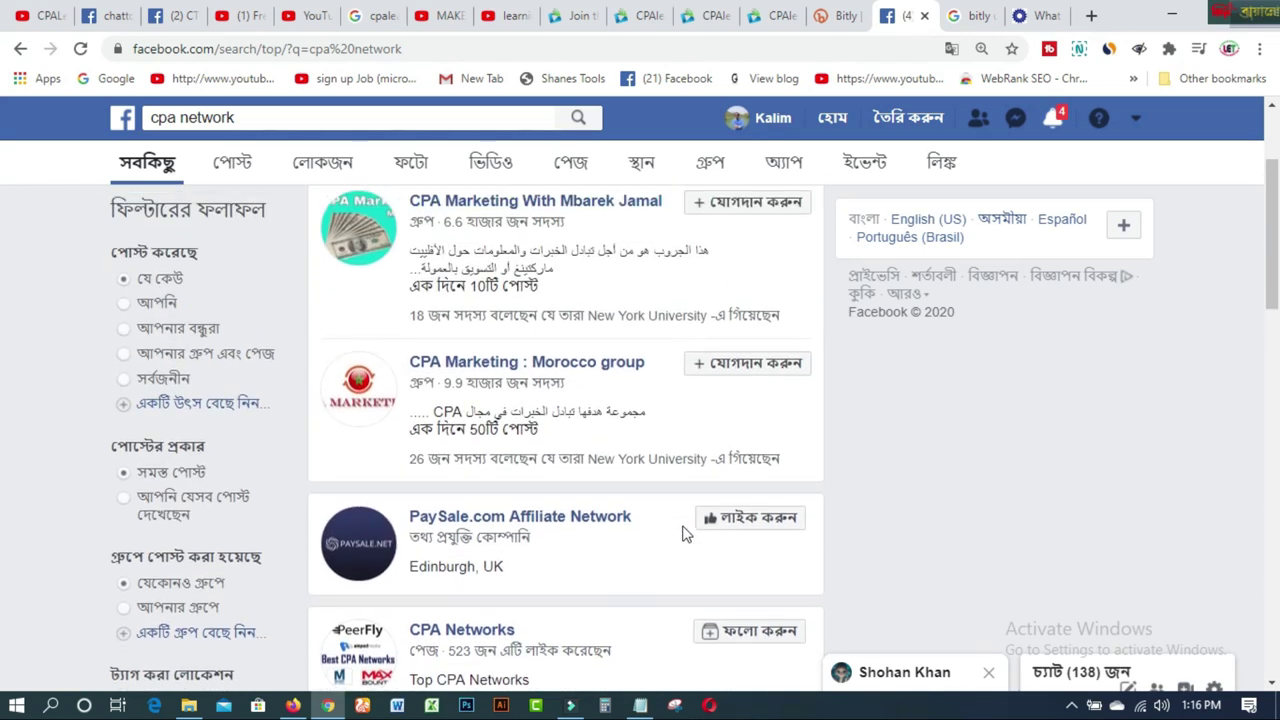
Go back to the CPAlead Offers page and view the options under Lockers and Landing Pages.
{"action": "left_click", "coordinate": [770, 16]}
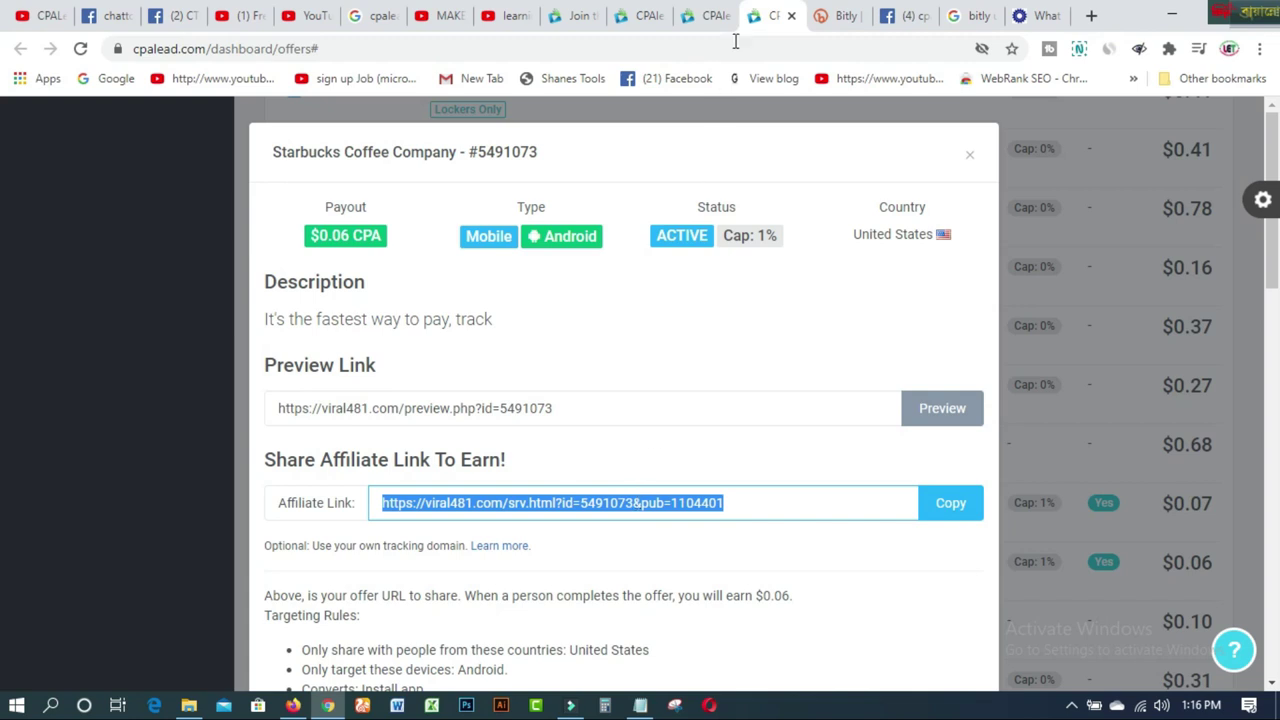
{"action": "left_click", "coordinate": [707, 22]}
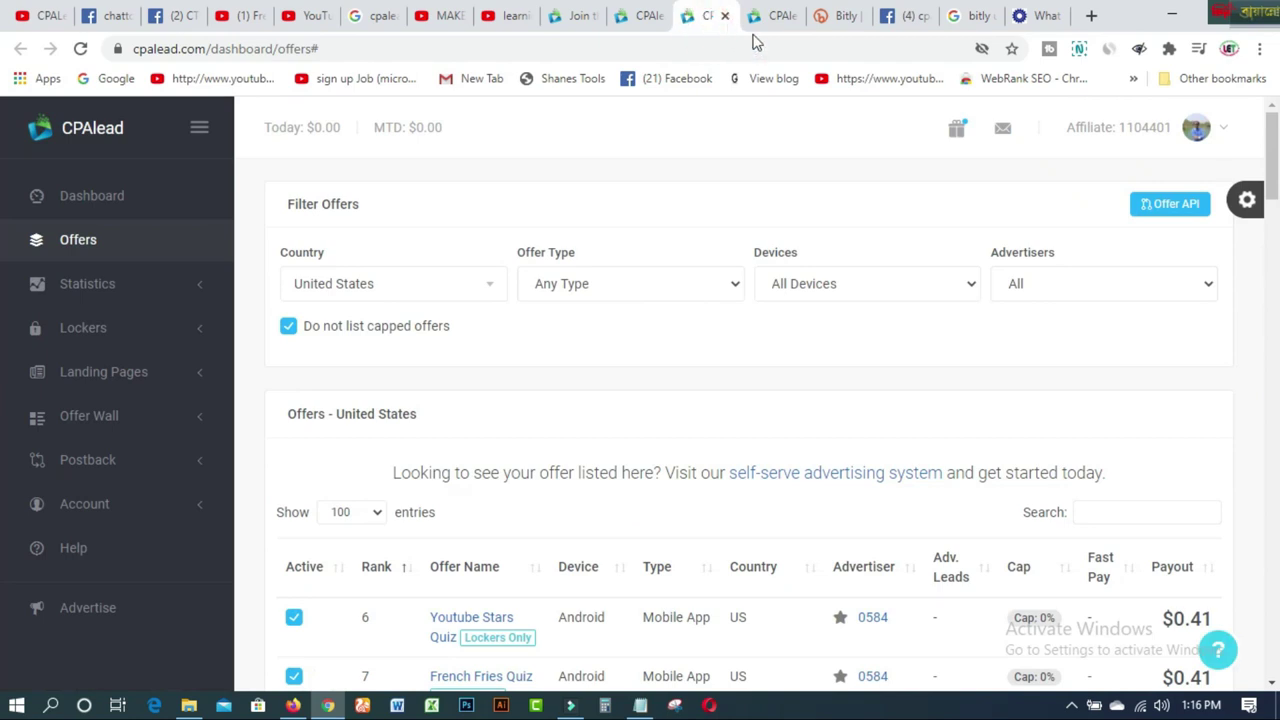
{"action": "left_click", "coordinate": [93, 343]}
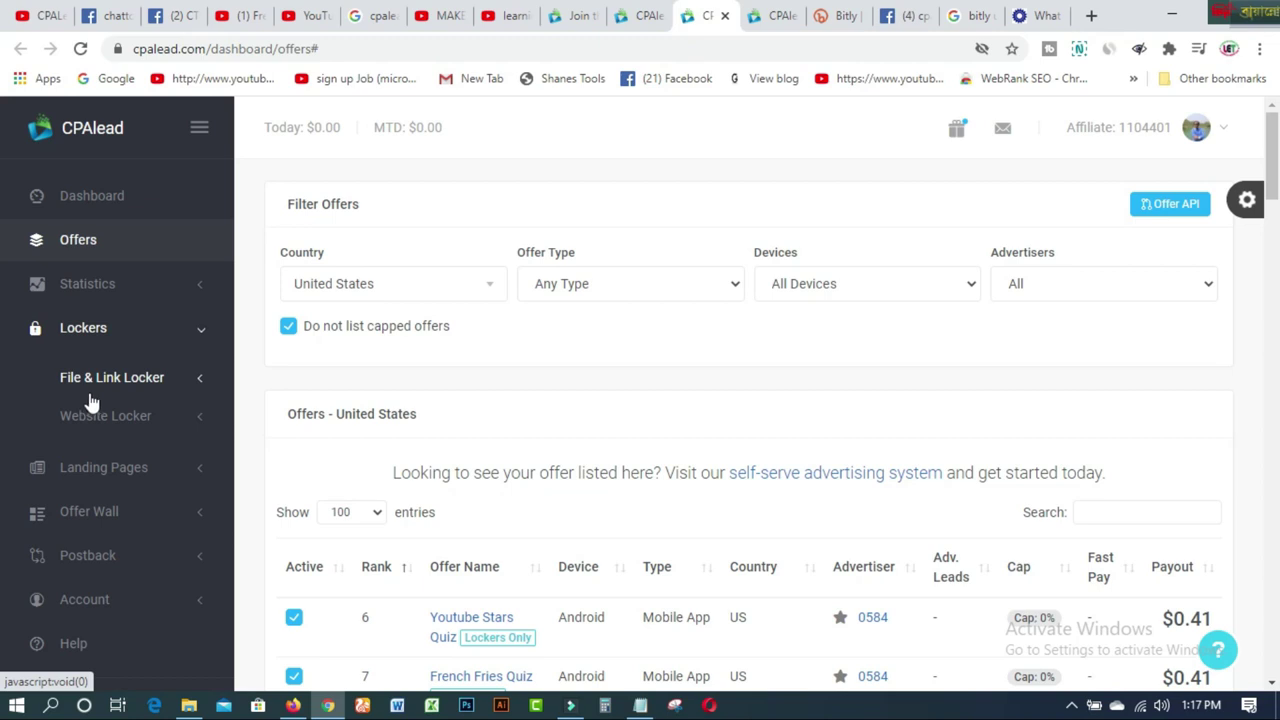
{"action": "left_click", "coordinate": [91, 468]}
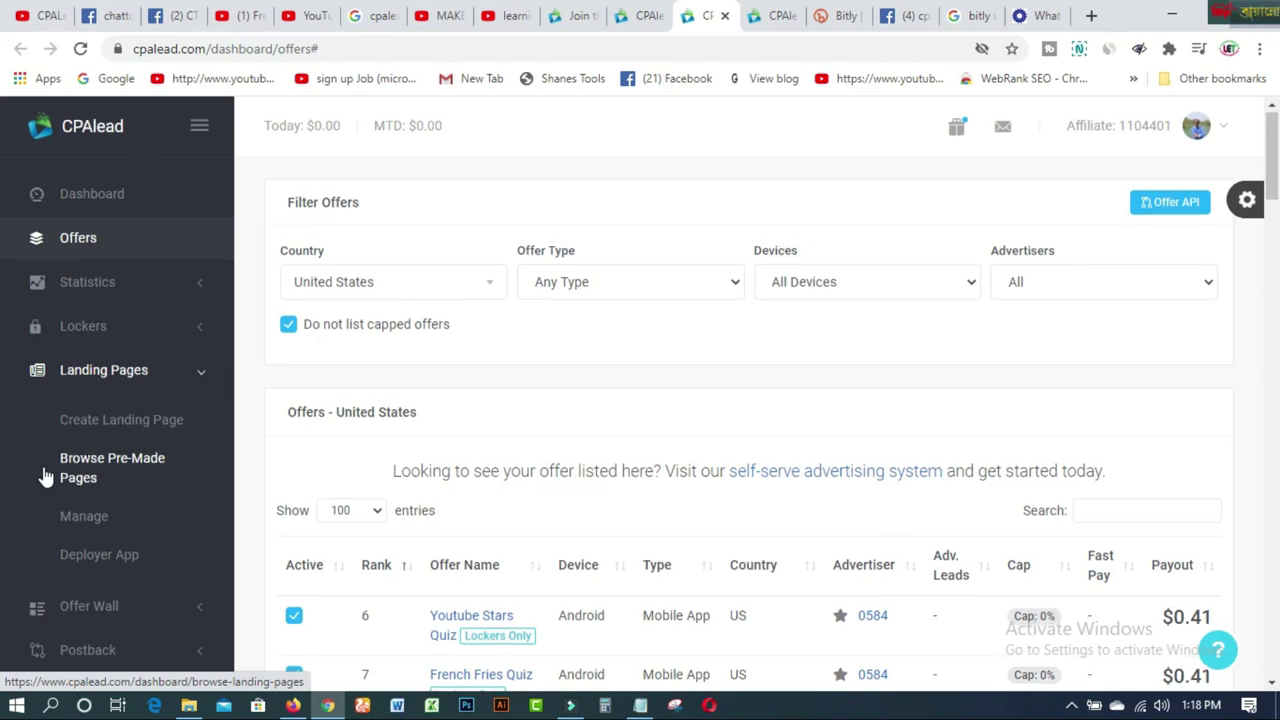
Open the account's Payments page and review the balance, payment schedule, PayPal fees and payment history.
{"action": "scroll", "coordinate": [44, 477], "scroll_direction": "down", "scroll_amount": 3}
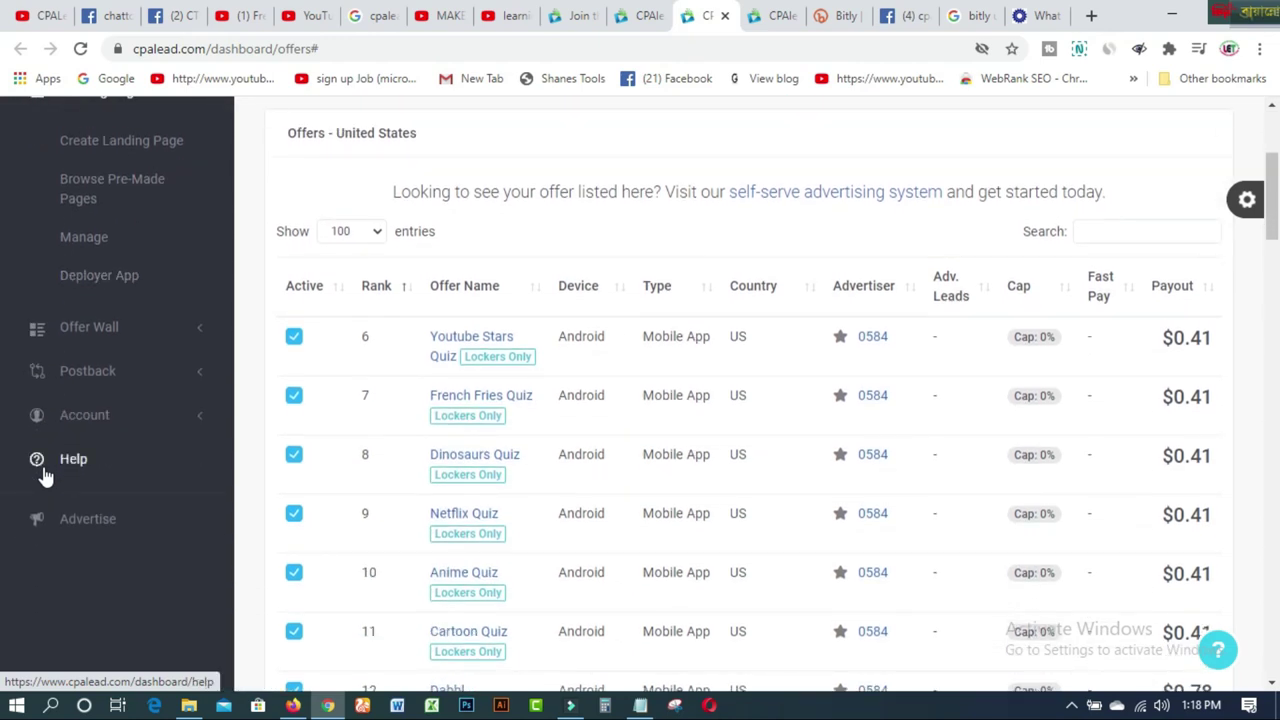
{"action": "left_click", "coordinate": [71, 415]}
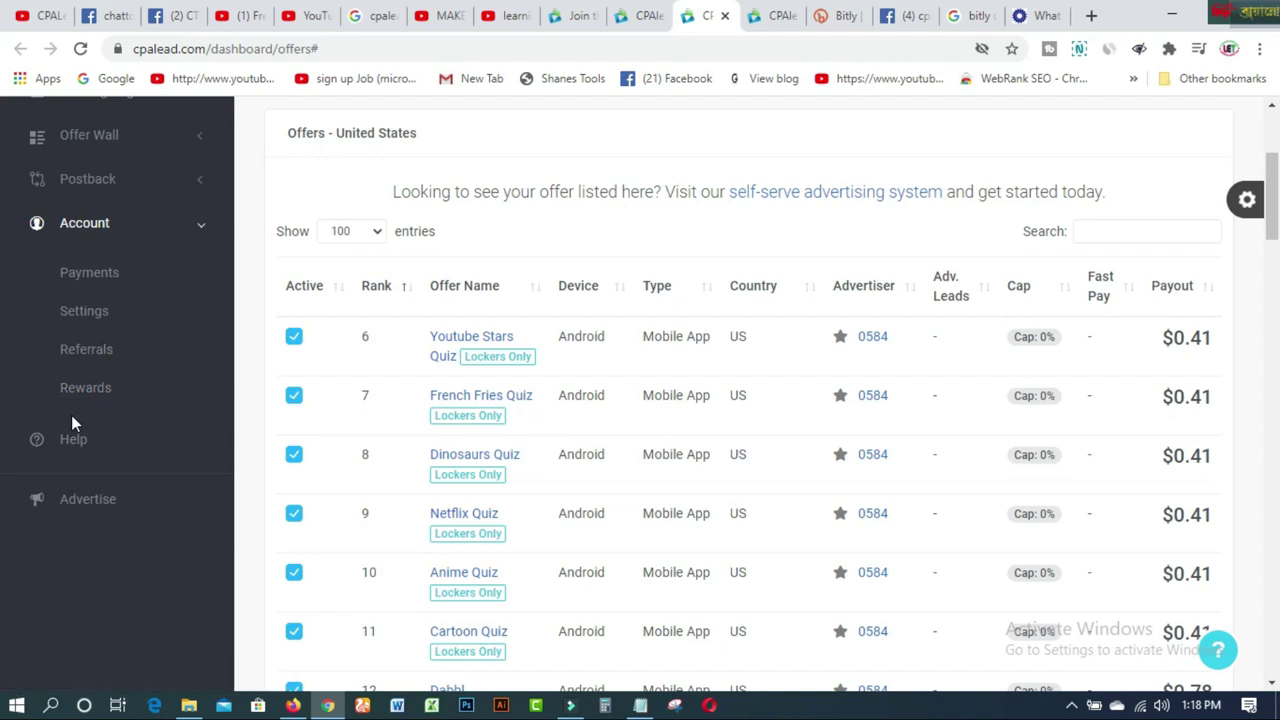
{"action": "left_click", "coordinate": [85, 287]}
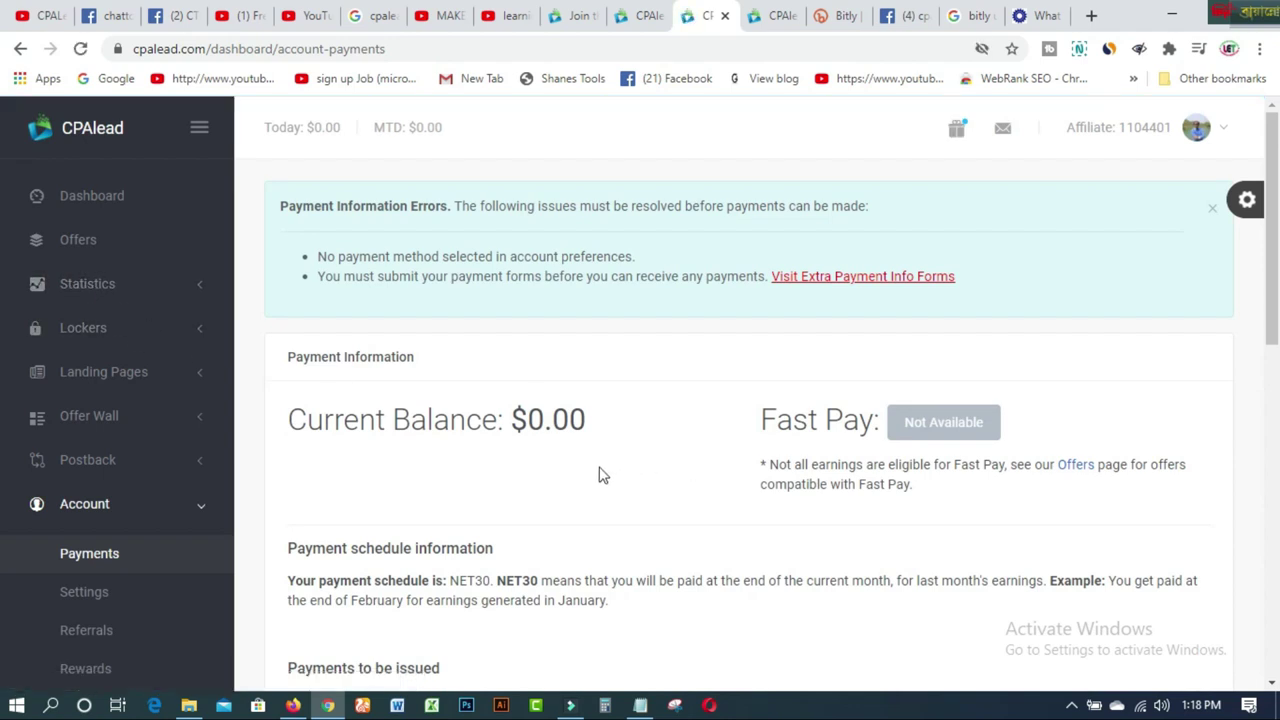
{"action": "scroll", "coordinate": [598, 475], "scroll_direction": "down", "scroll_amount": 3}
{"action": "scroll", "coordinate": [593, 477], "scroll_direction": "down", "scroll_amount": 3}
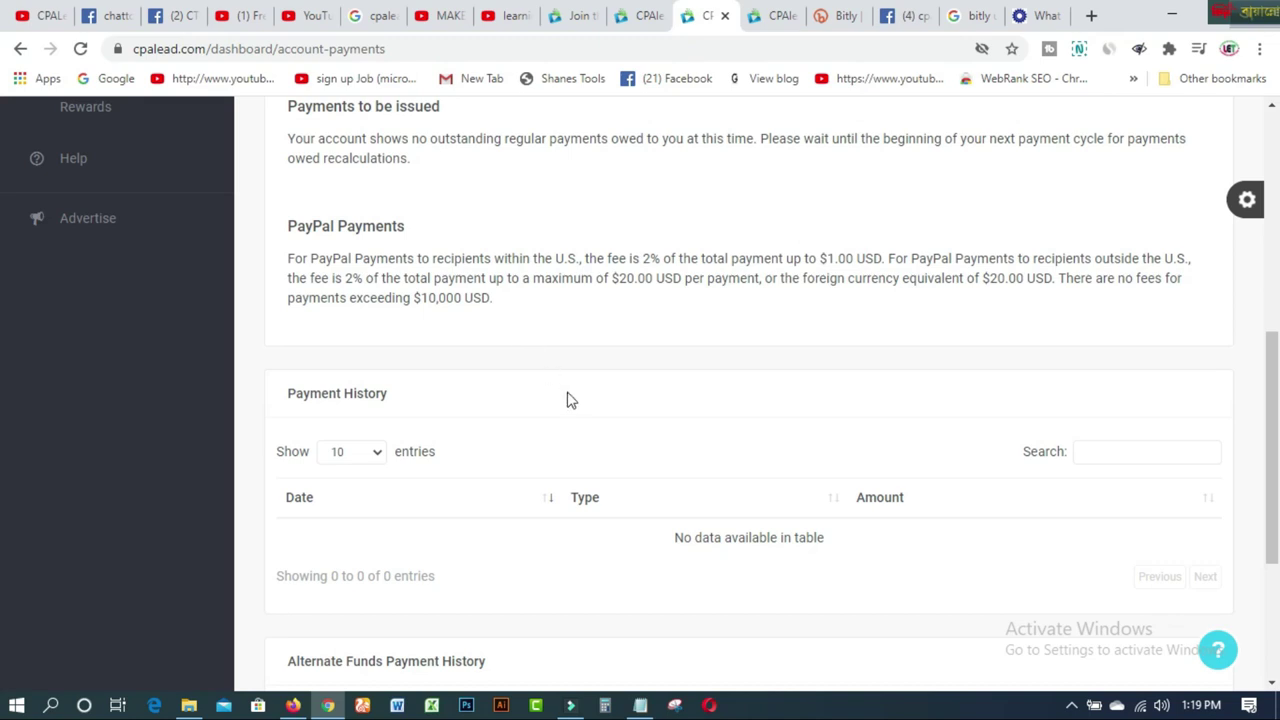
{"action": "scroll", "coordinate": [570, 400], "scroll_direction": "up", "scroll_amount": 3}
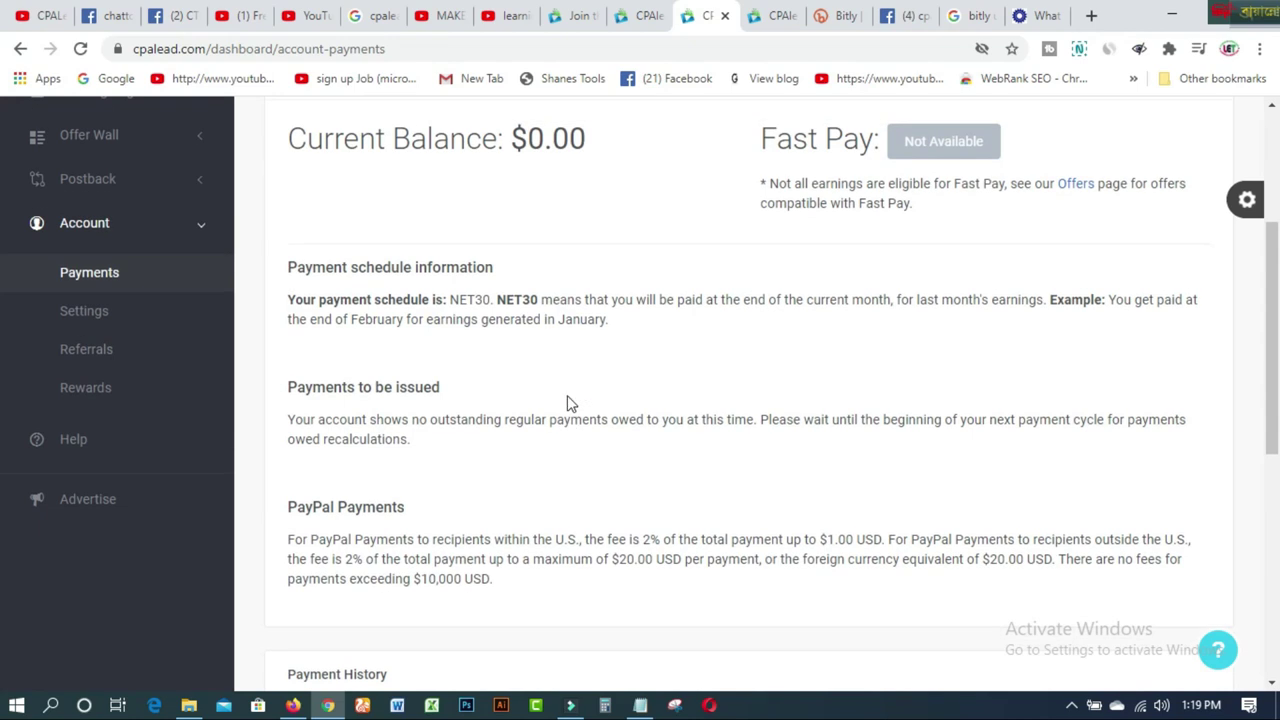
{"action": "scroll", "coordinate": [566, 403], "scroll_direction": "up", "scroll_amount": 3}
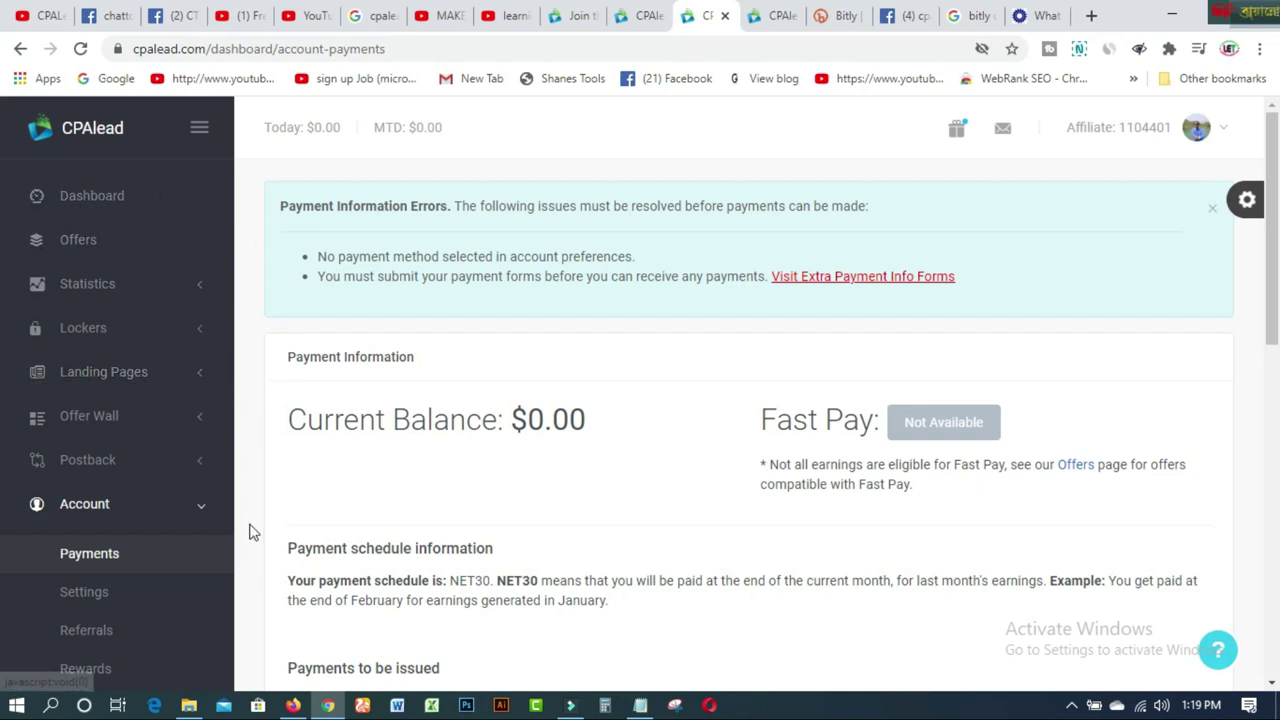
{"action": "scroll", "coordinate": [203, 470], "scroll_direction": "down", "scroll_amount": 2}
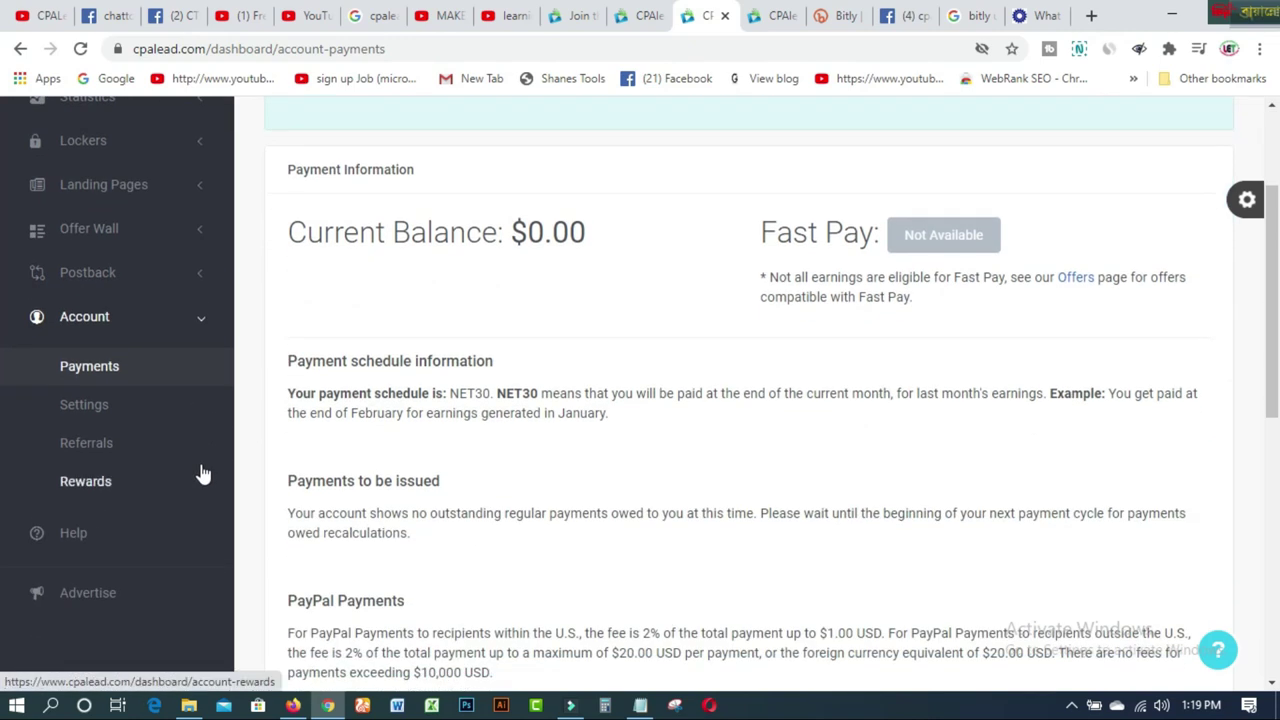
{"action": "scroll", "coordinate": [203, 474], "scroll_direction": "down", "scroll_amount": 1}
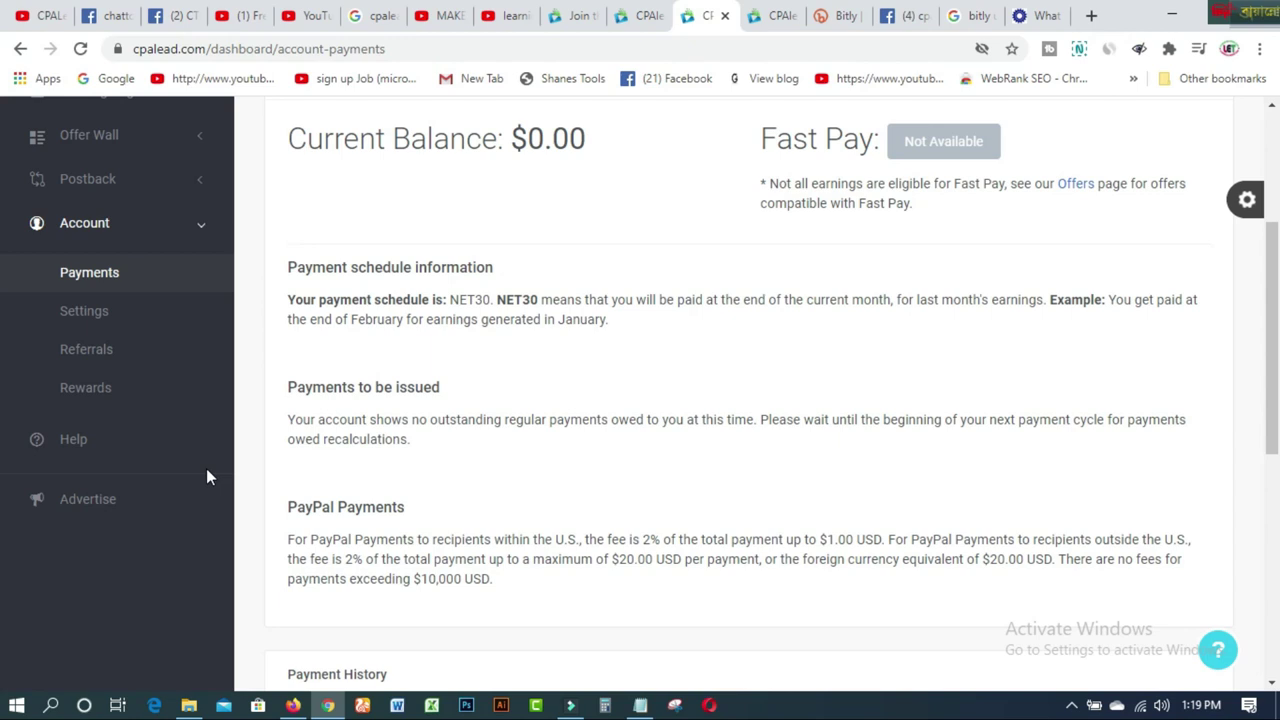
Open the CPAlead Help page and review the help ticket form, the frequently asked questions and the Marketing Methods list.
{"action": "left_click", "coordinate": [84, 442]}
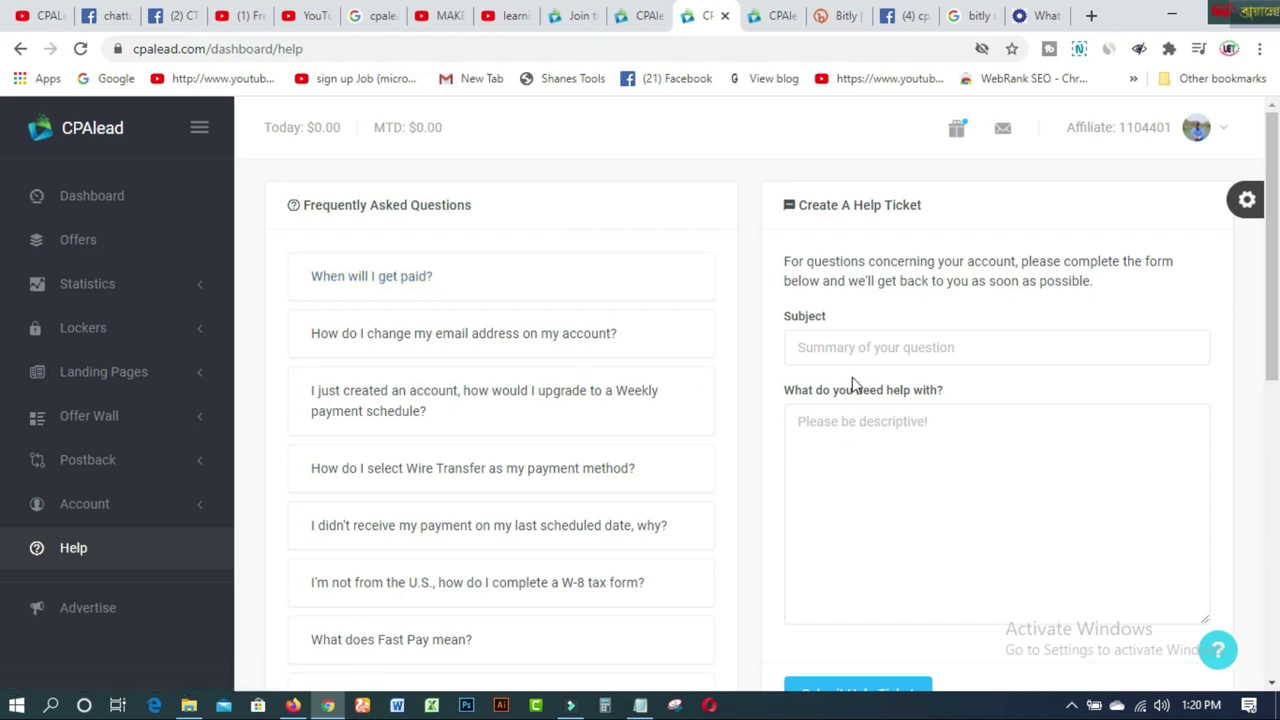
{"action": "left_click", "coordinate": [851, 348]}
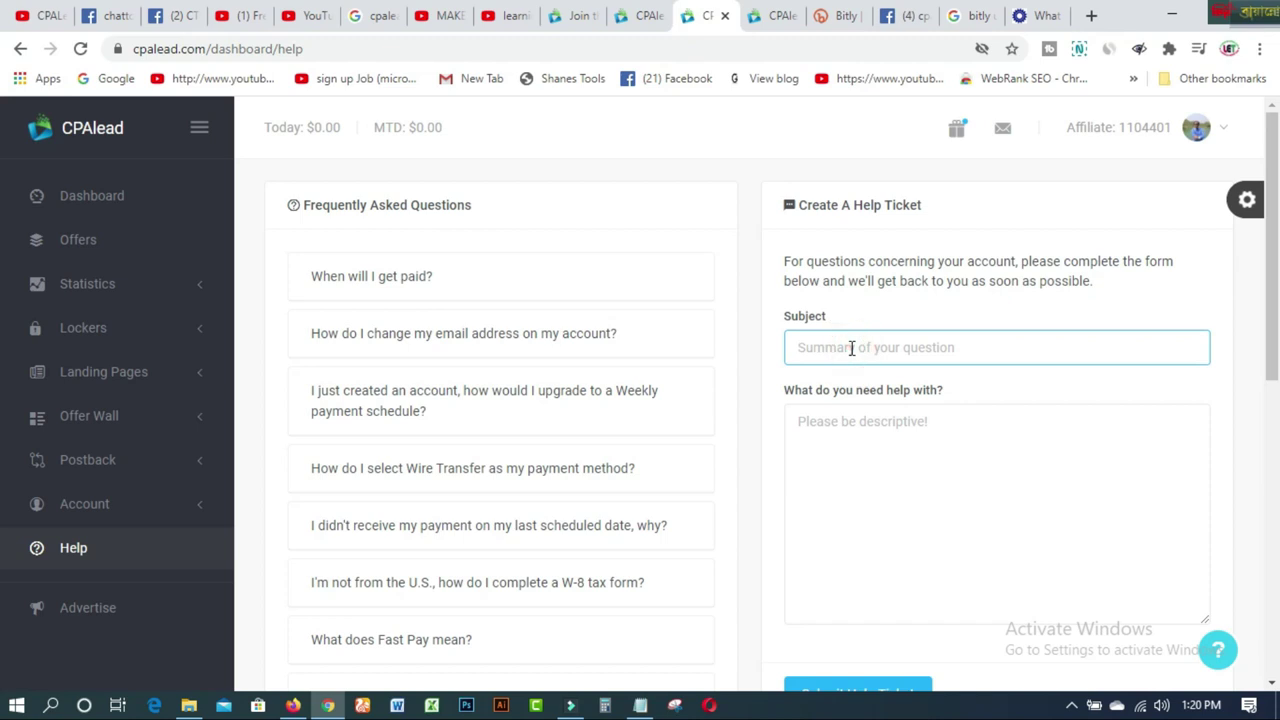
{"action": "left_click", "coordinate": [886, 434]}
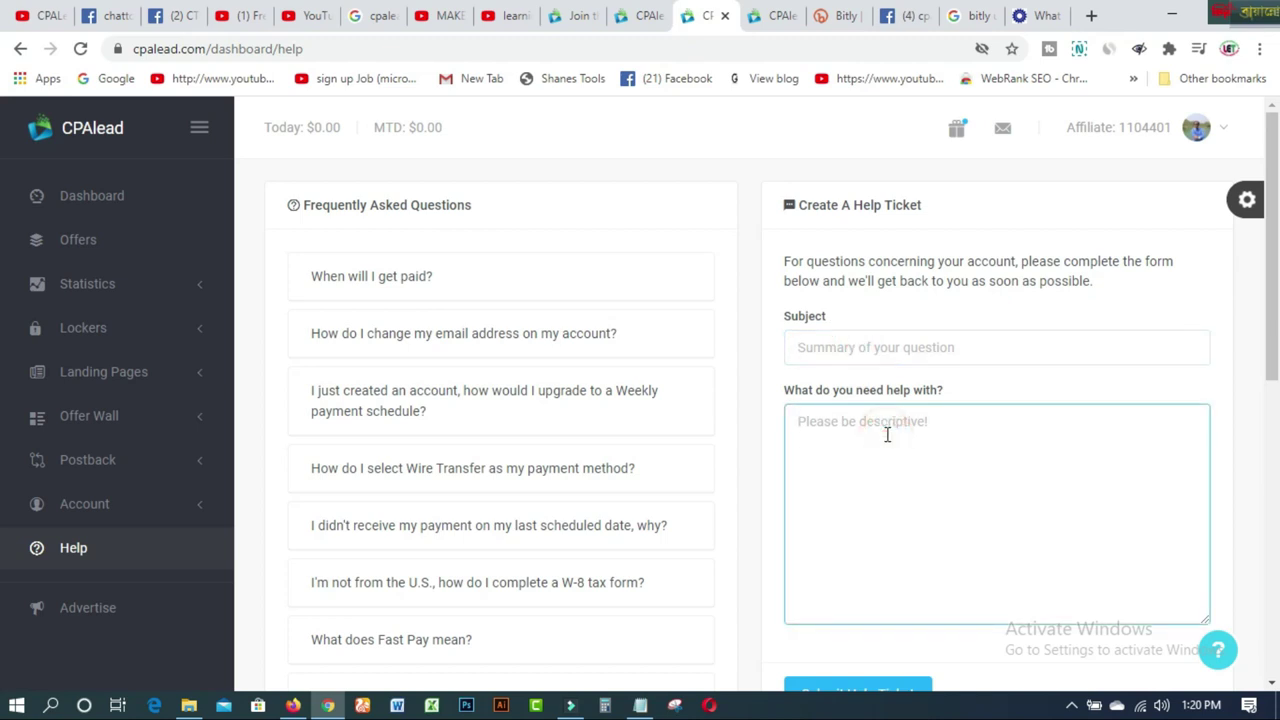
{"action": "scroll", "coordinate": [886, 434], "scroll_direction": "down", "scroll_amount": 2}
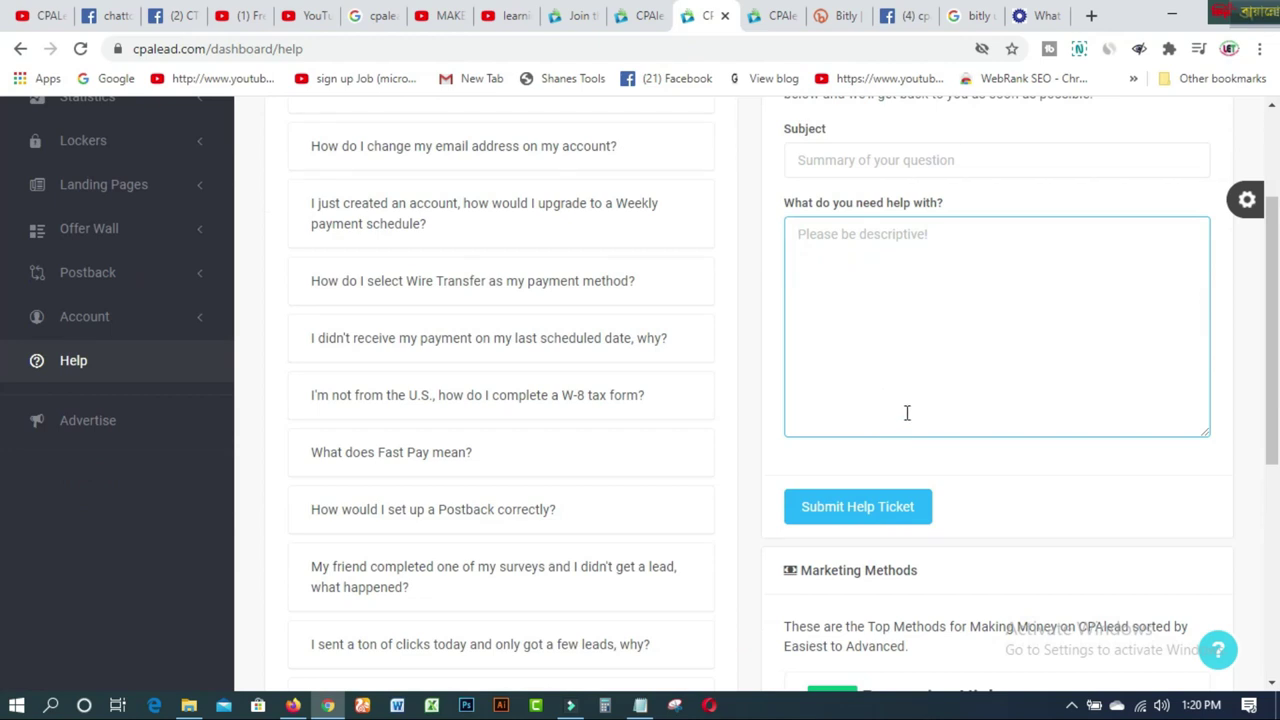
{"action": "scroll", "coordinate": [907, 413], "scroll_direction": "down", "scroll_amount": 1}
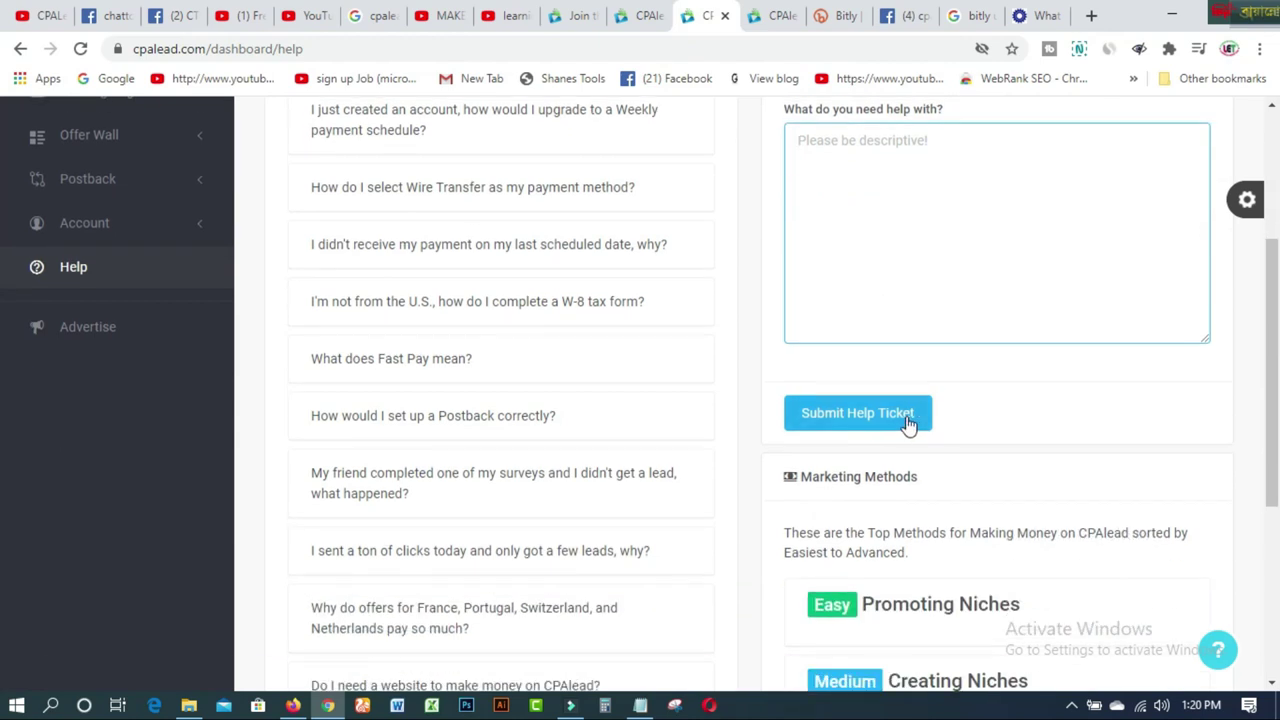
{"action": "scroll", "coordinate": [963, 420], "scroll_direction": "down", "scroll_amount": 2}
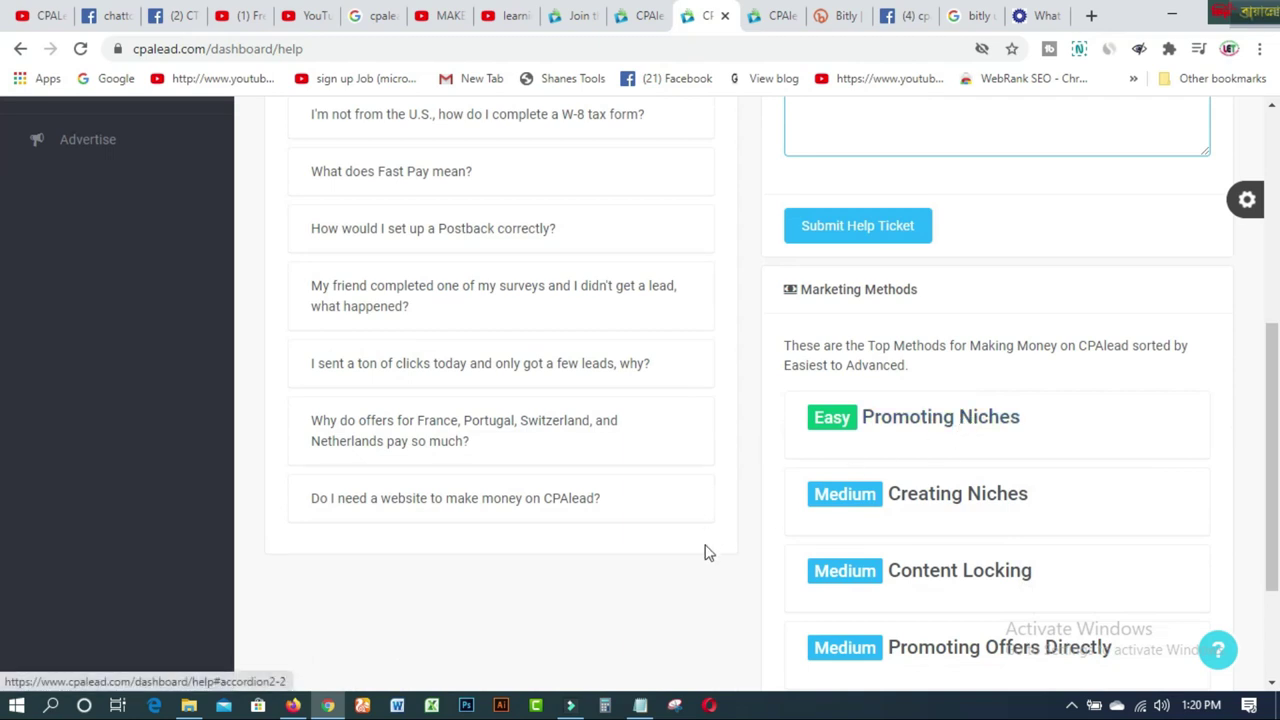
{"action": "scroll", "coordinate": [722, 558], "scroll_direction": "down", "scroll_amount": 1}
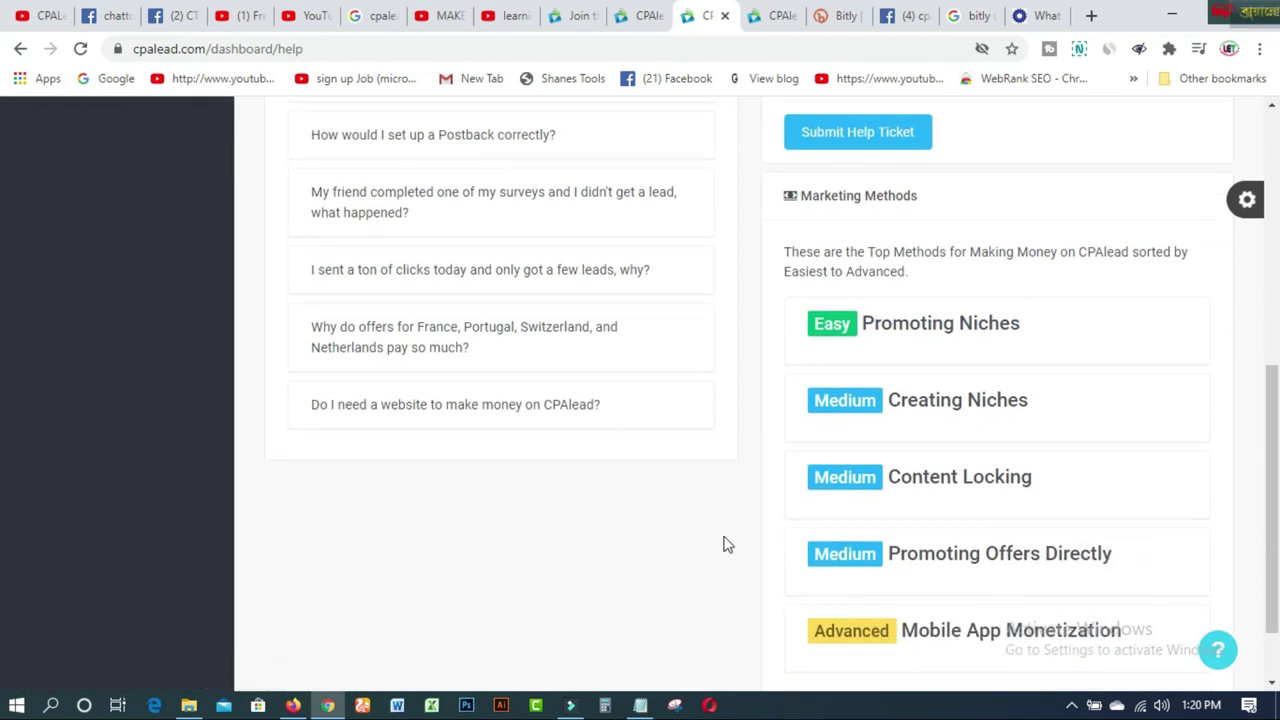
{"action": "scroll", "coordinate": [727, 543], "scroll_direction": "down", "scroll_amount": 1}
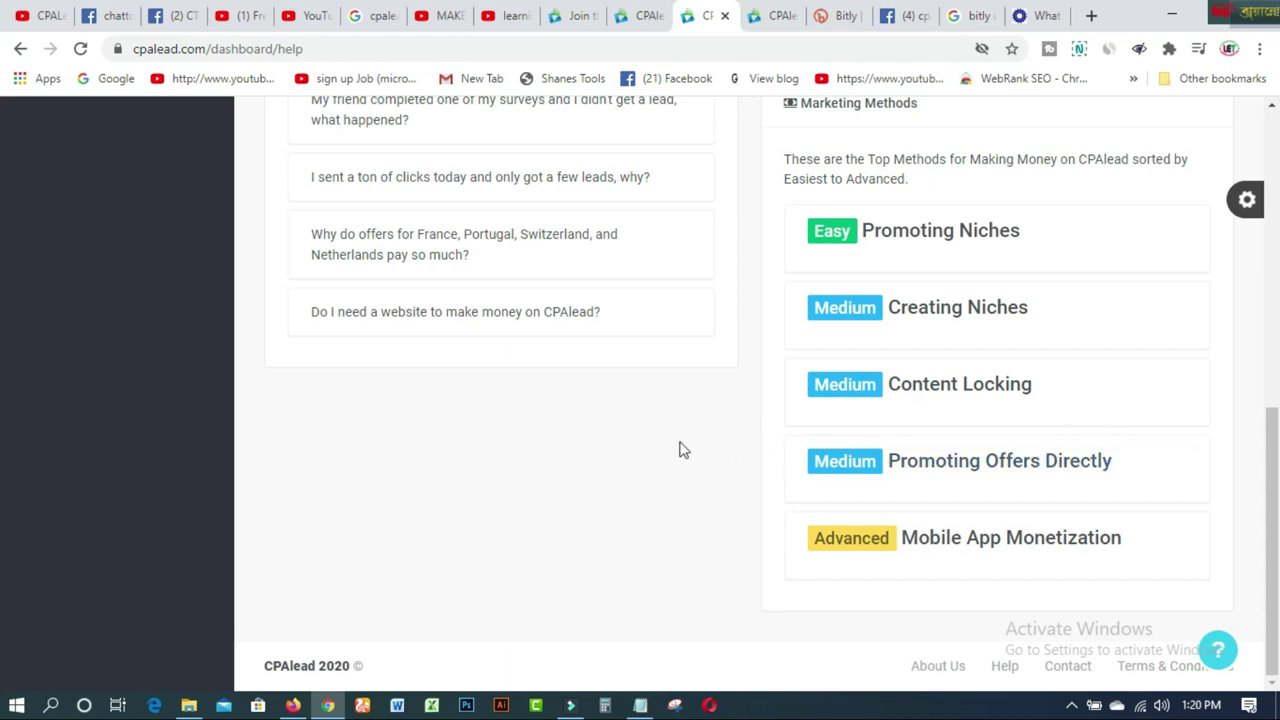
{"action": "scroll", "coordinate": [651, 446], "scroll_direction": "up", "scroll_amount": 5}
{"action": "scroll", "coordinate": [648, 447], "scroll_direction": "up", "scroll_amount": 2}
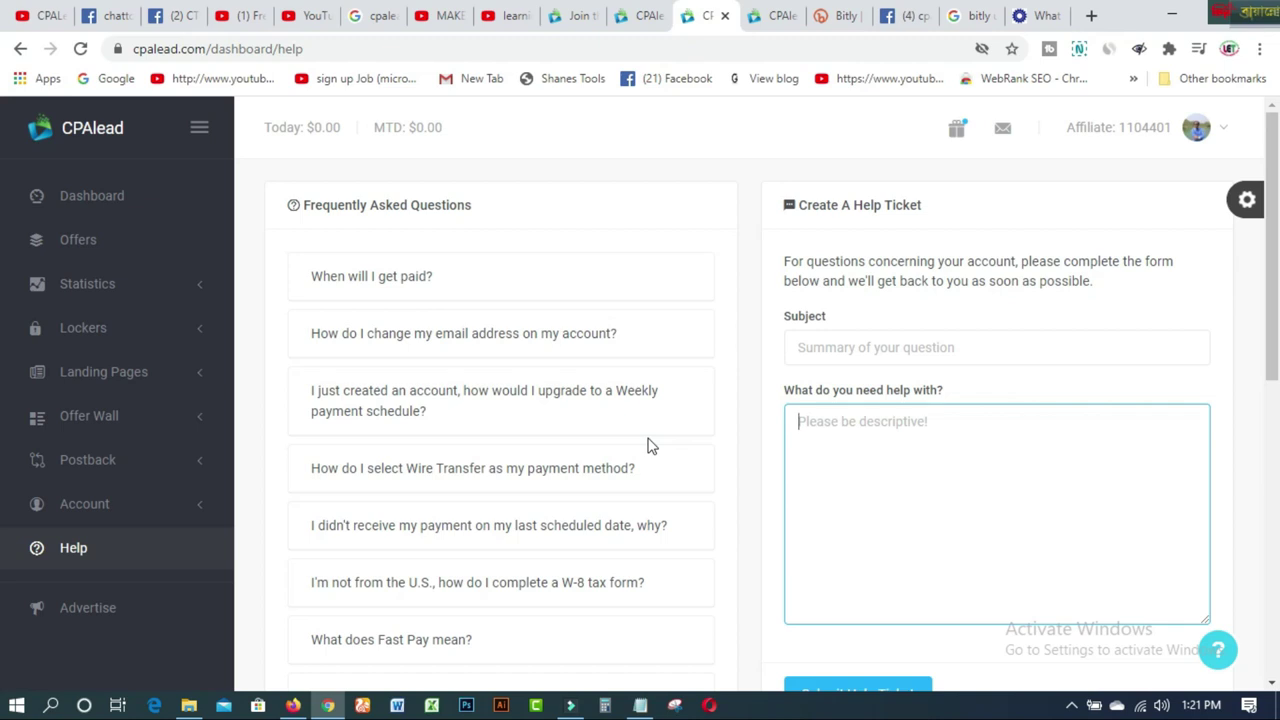
Switch to the learning & earning tube channel on YouTube and browse its home page and created playlists.
{"action": "left_click", "coordinate": [509, 20]}
{"action": "scroll", "coordinate": [1071, 446], "scroll_direction": "up", "scroll_amount": 10}
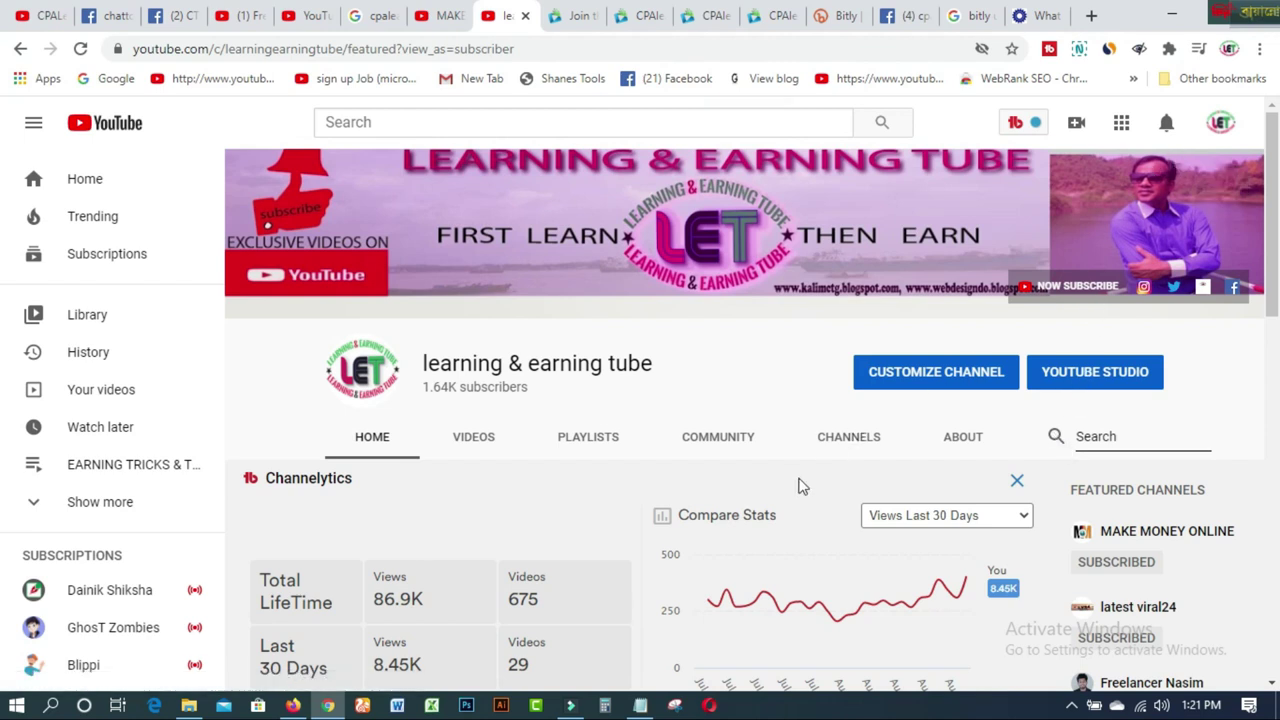
{"action": "scroll", "coordinate": [790, 495], "scroll_direction": "down", "scroll_amount": 2}
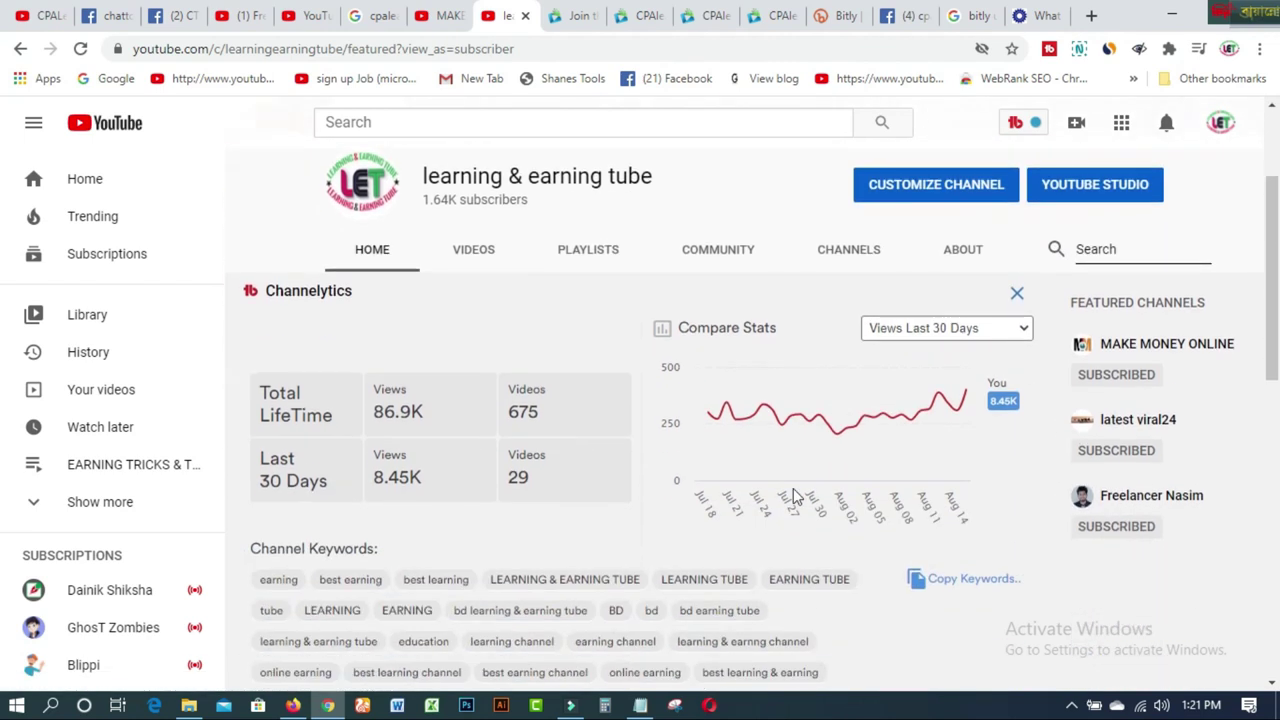
{"action": "left_click", "coordinate": [578, 258]}
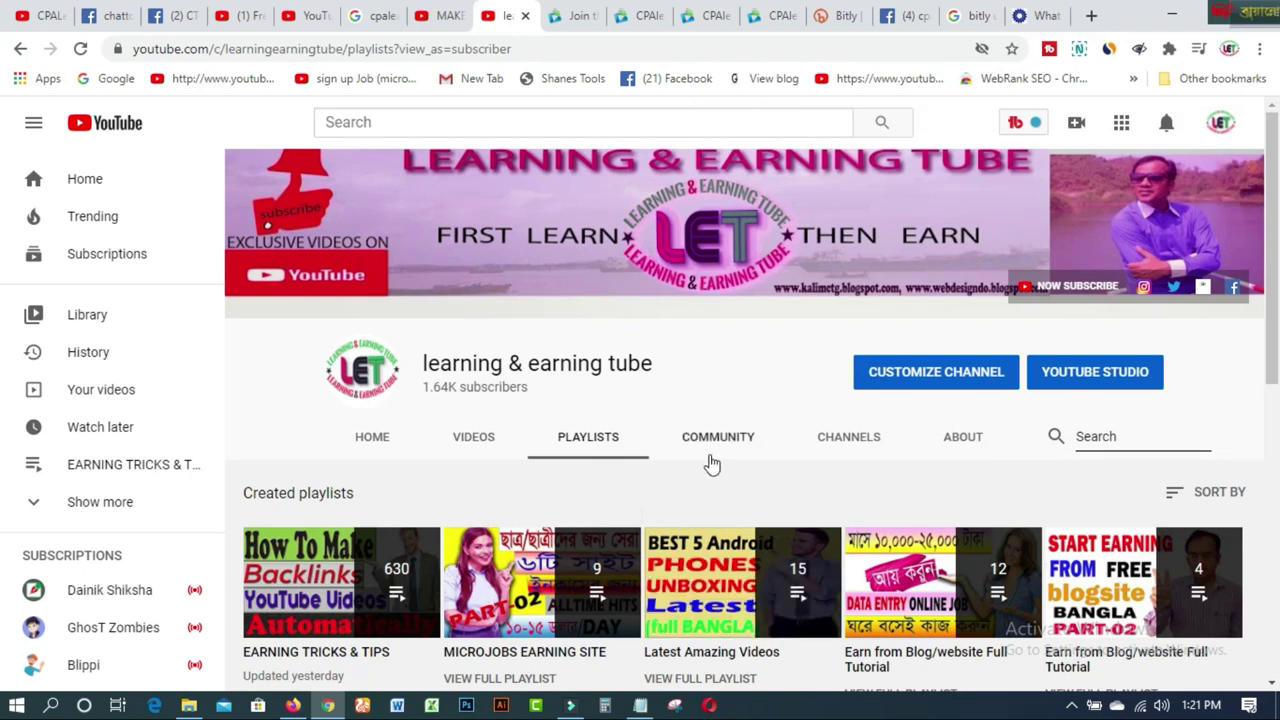
{"action": "scroll", "coordinate": [710, 468], "scroll_direction": "down", "scroll_amount": 2}
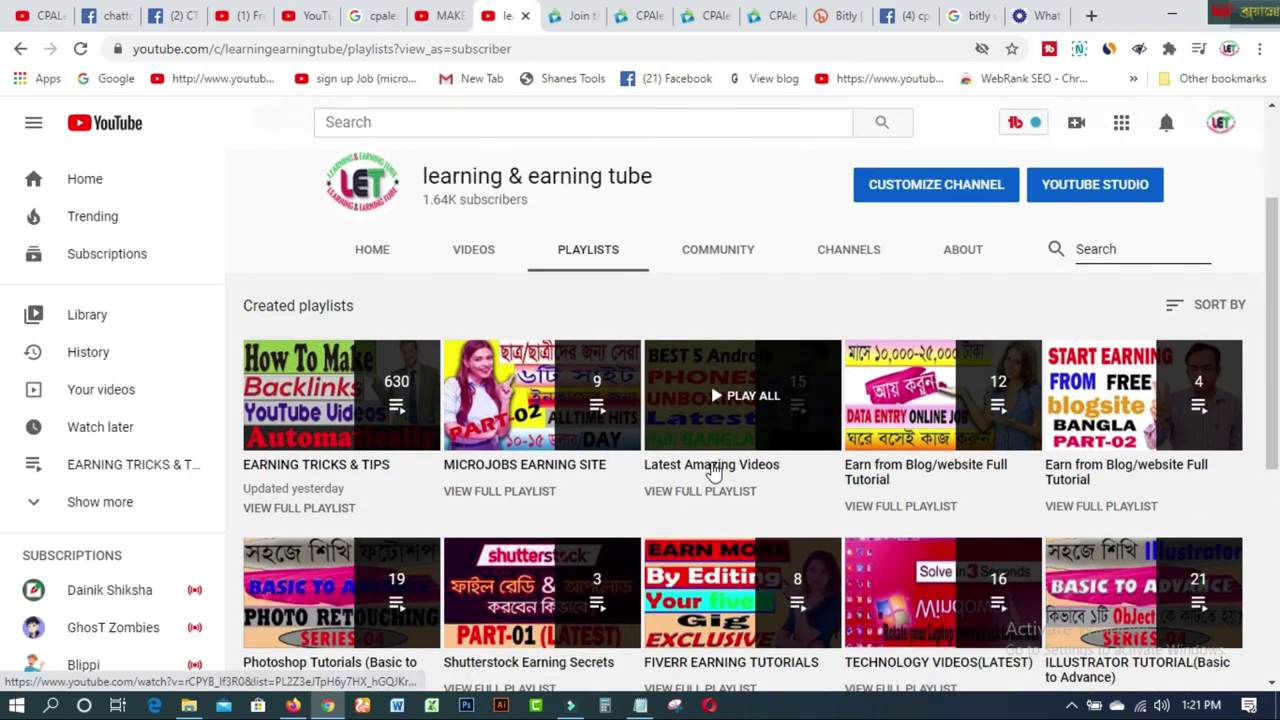
{"action": "scroll", "coordinate": [710, 470], "scroll_direction": "down", "scroll_amount": 5}
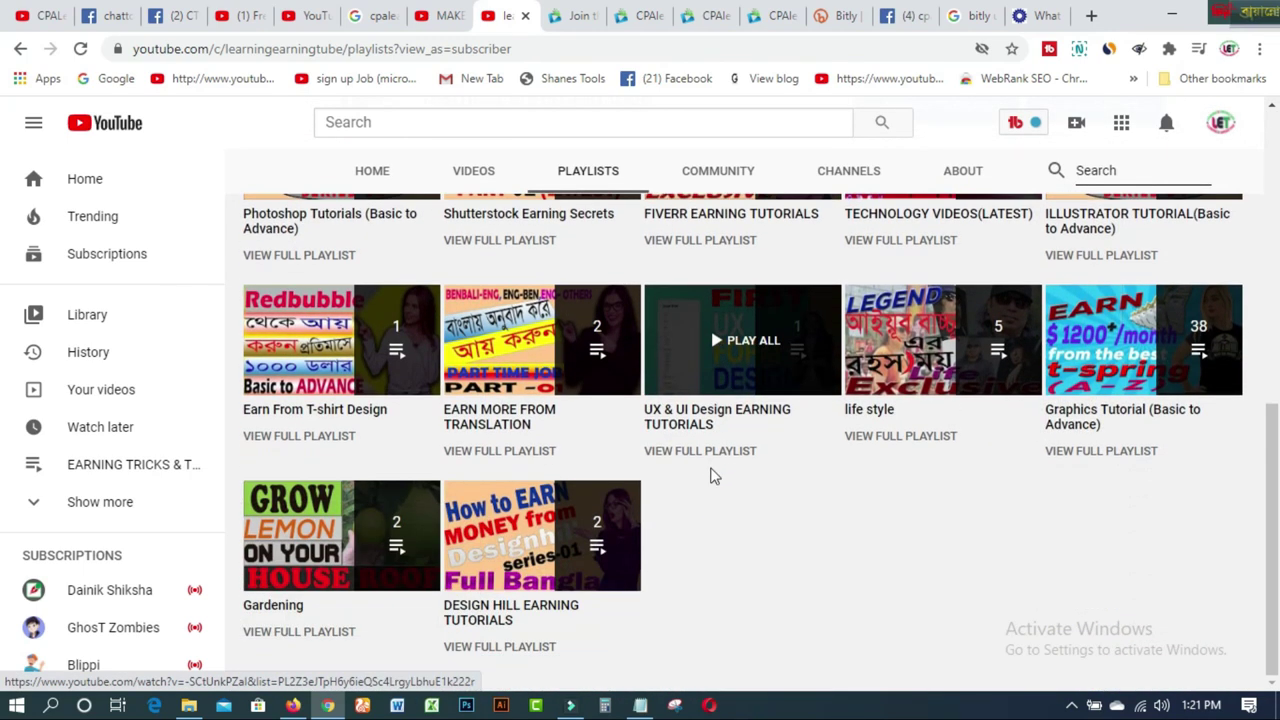
{"action": "scroll", "coordinate": [843, 606], "scroll_direction": "up", "scroll_amount": 4}
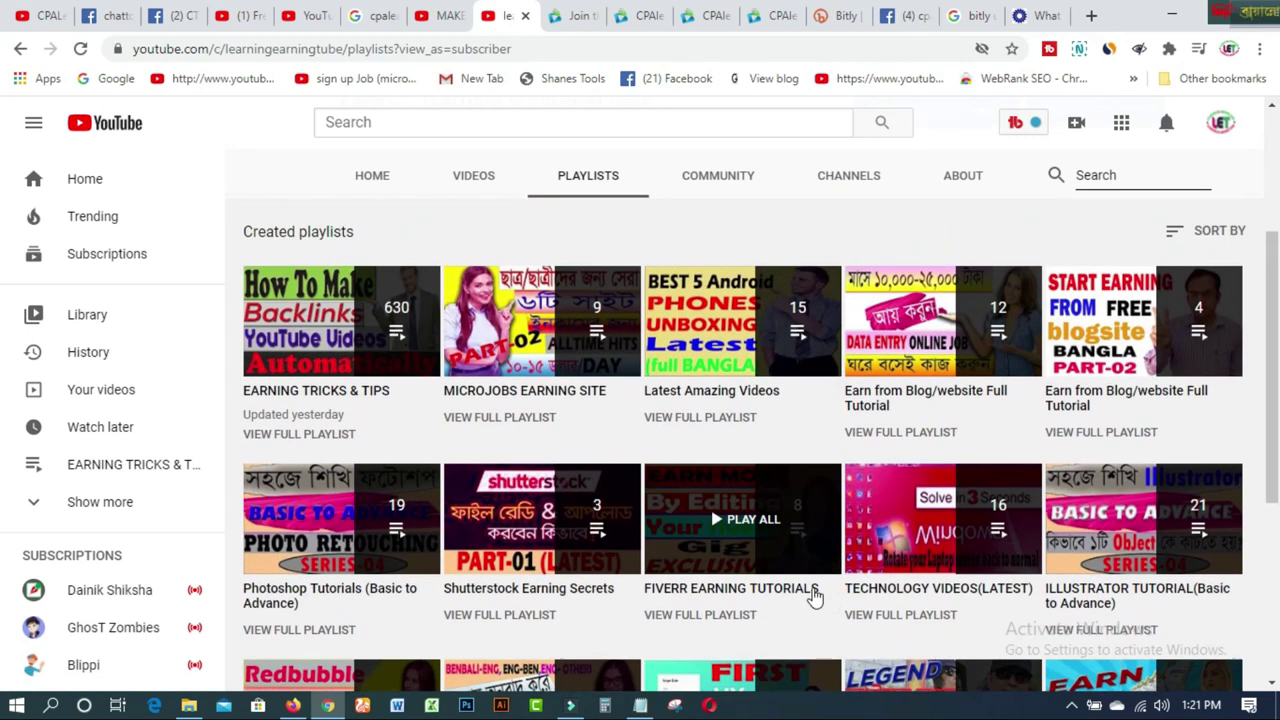
{"action": "scroll", "coordinate": [815, 595], "scroll_direction": "up", "scroll_amount": 2}
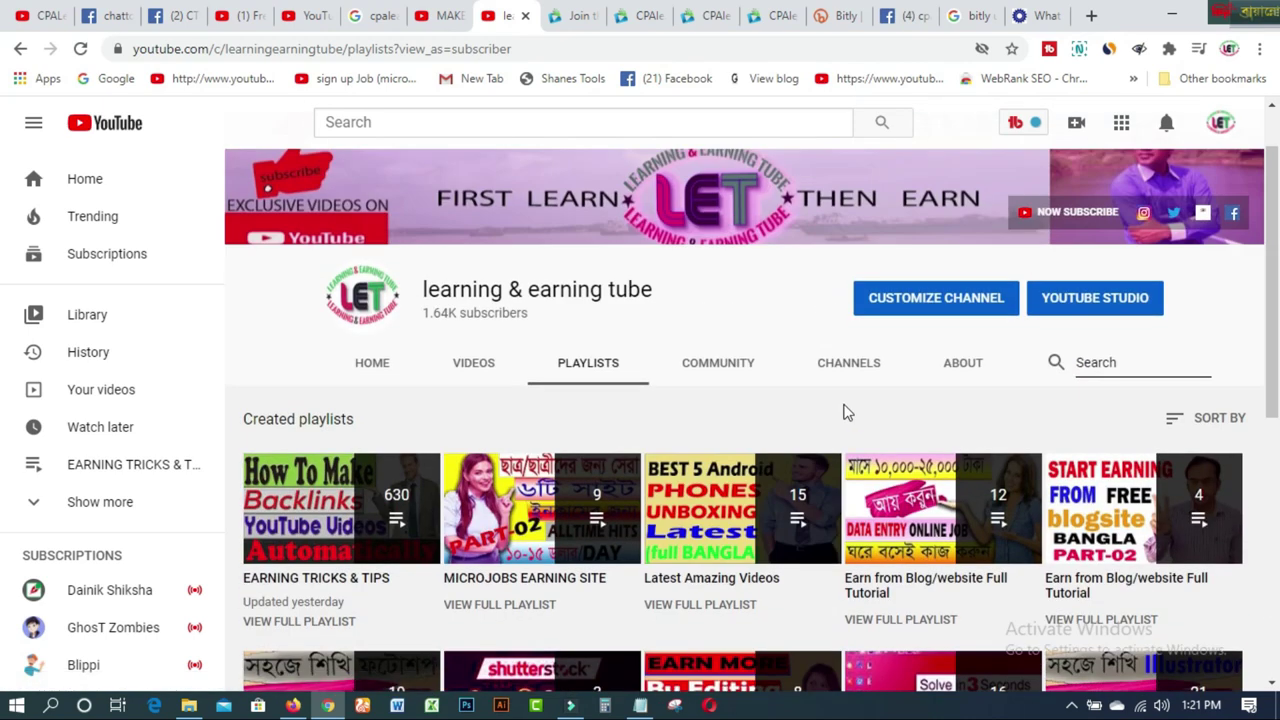